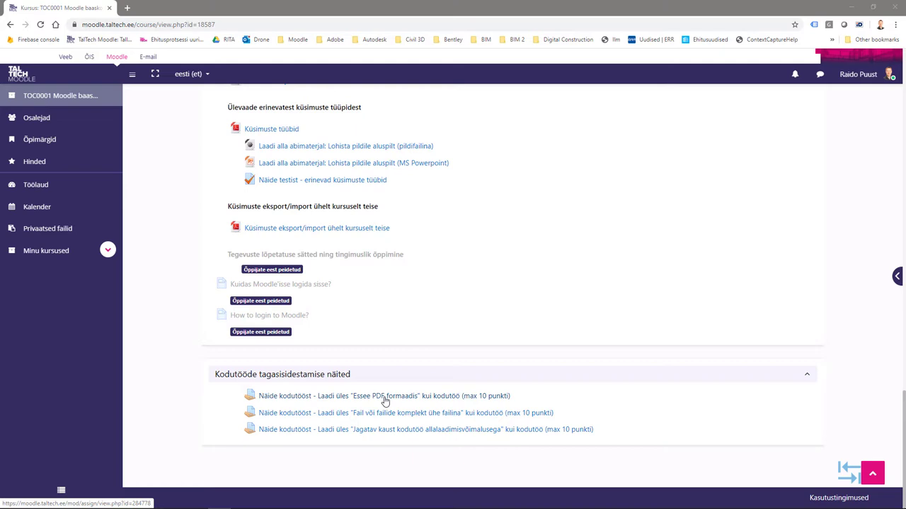
Step: Open the "Essee PDF formaadis" assignment as the teacher and read through its submission instructions
left_click(385, 398)
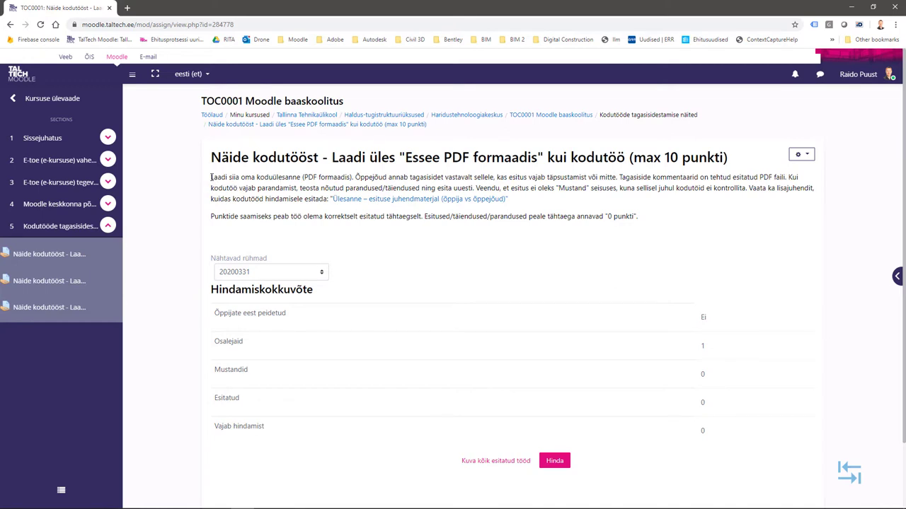
left_click_drag(211, 177, 663, 214)
left_click(566, 198)
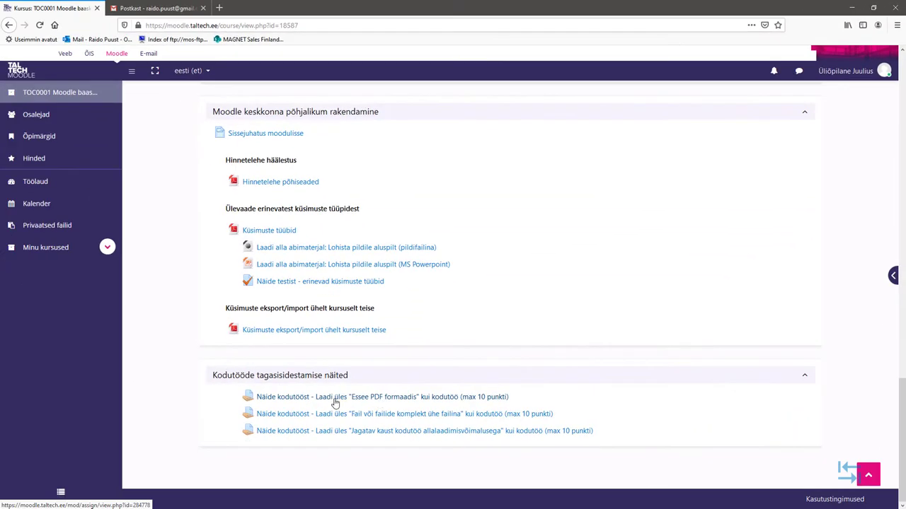
Step: As the student, add the essay PDF from the 01 PDF folder to the "Essee PDF formaadis" assignment and save the draft
left_click(389, 402)
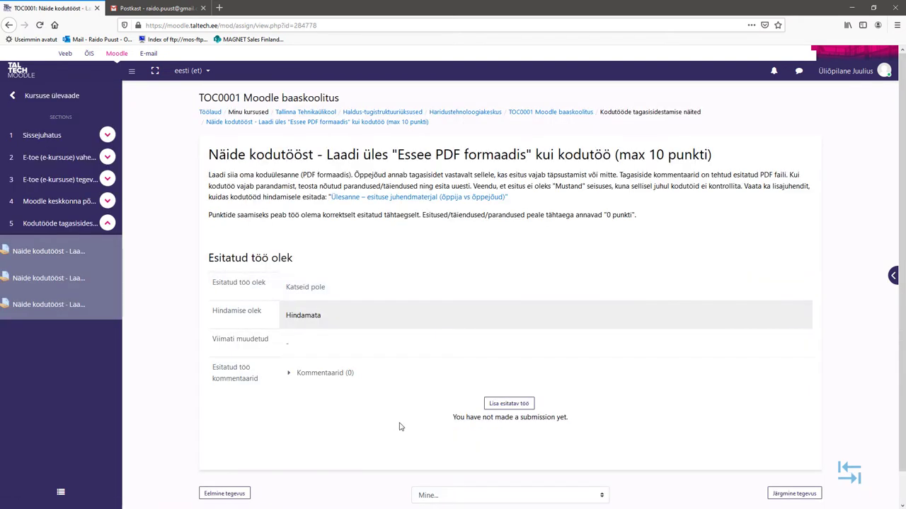
left_click(508, 405)
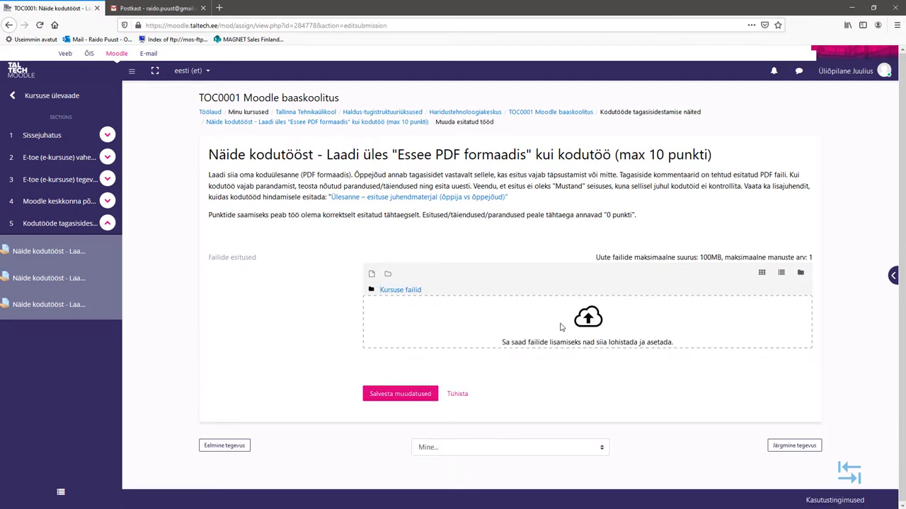
key("alt+Tab")
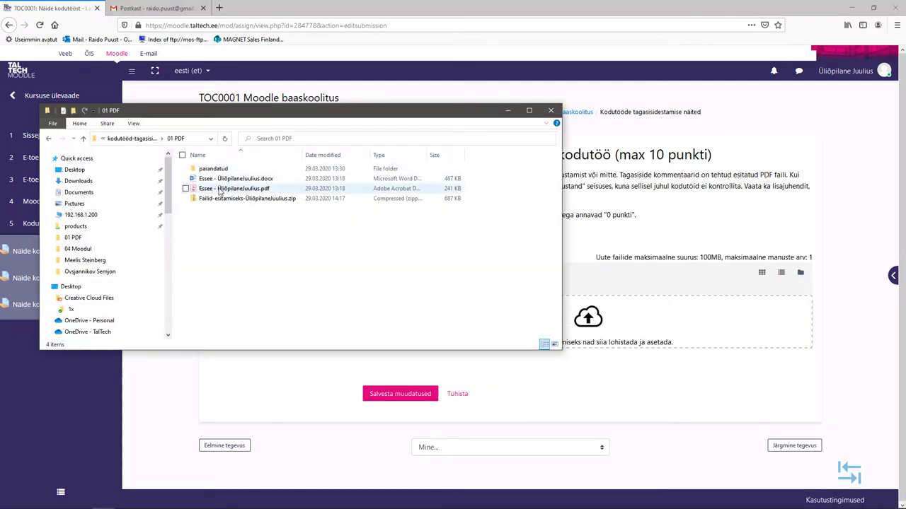
left_click(220, 189)
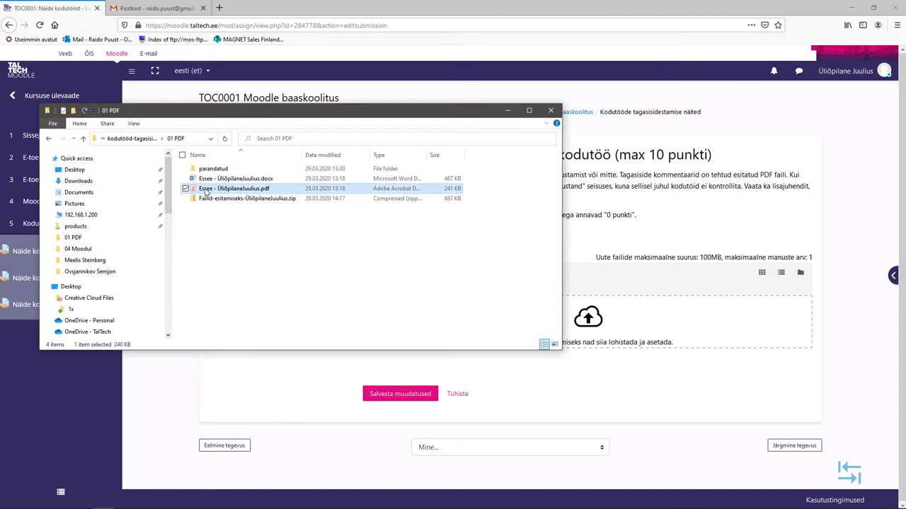
left_click_drag(206, 193, 619, 323)
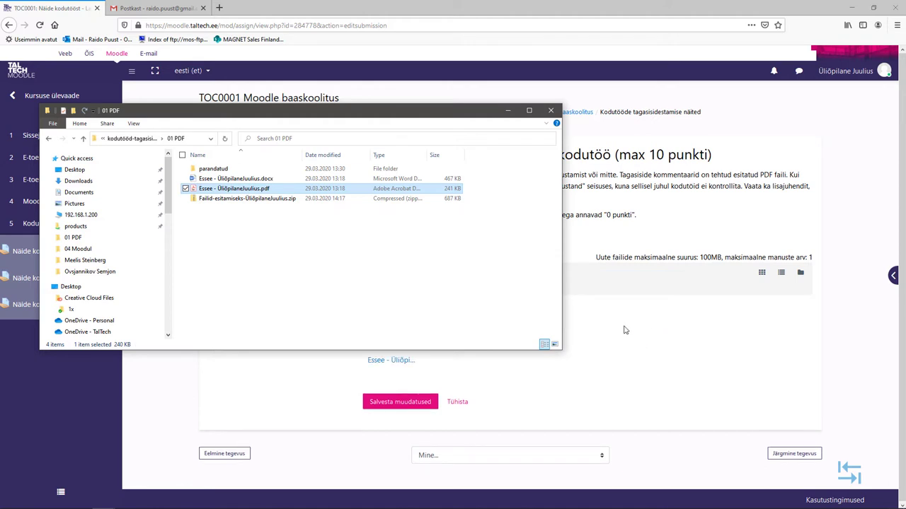
left_click(507, 111)
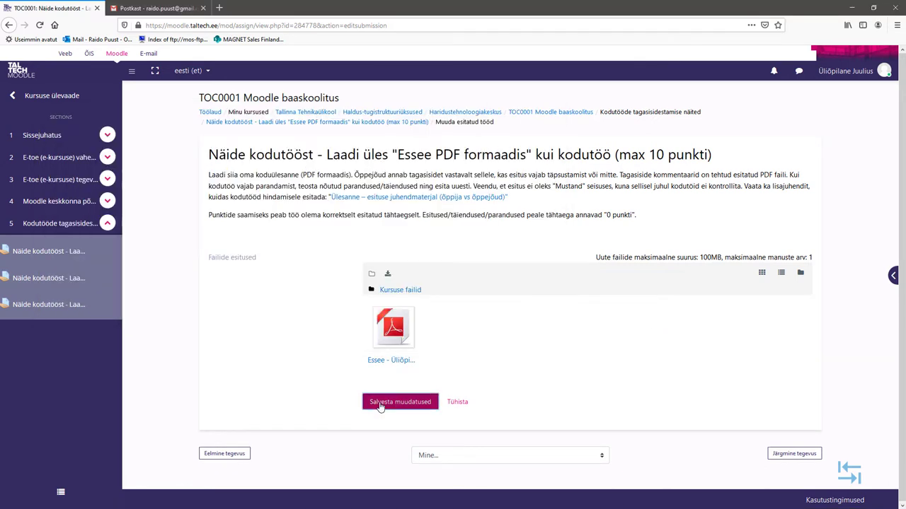
left_click(371, 402)
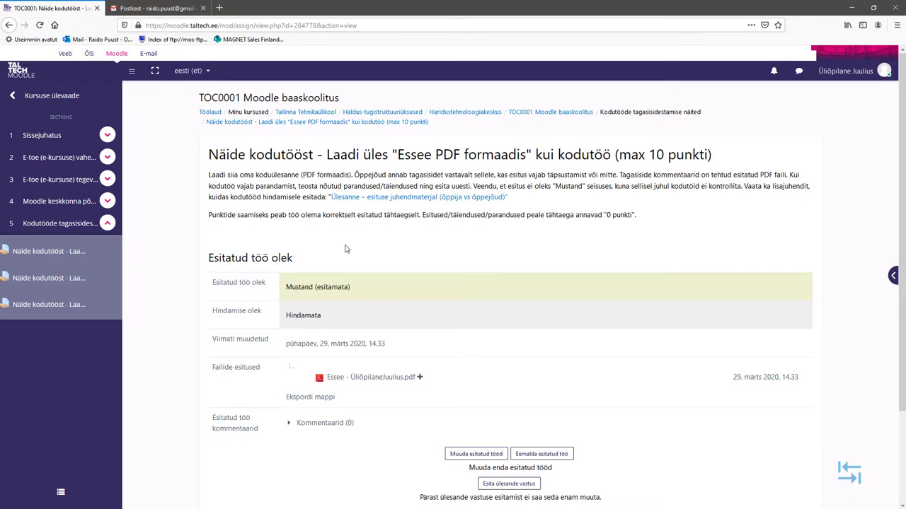
Step: Submit the draft essay for grading and confirm the submission
scroll(348, 250, "down", 1)
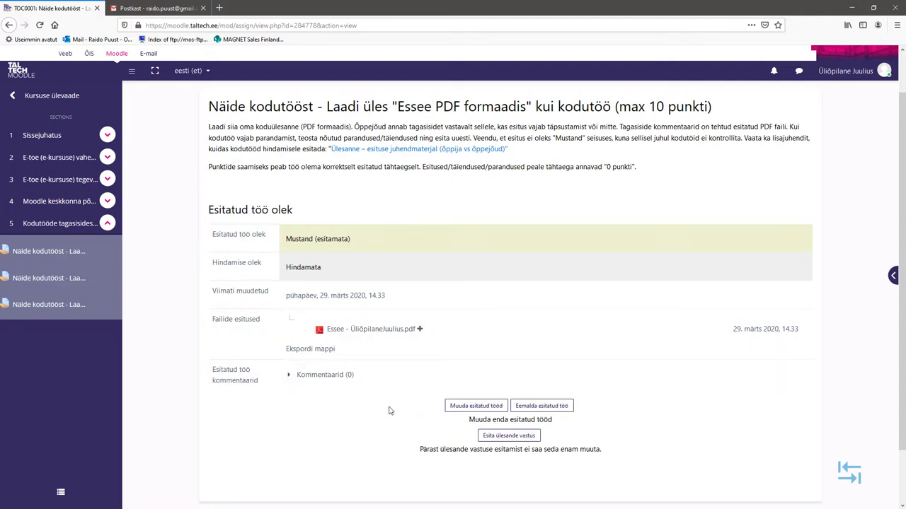
left_click(504, 439)
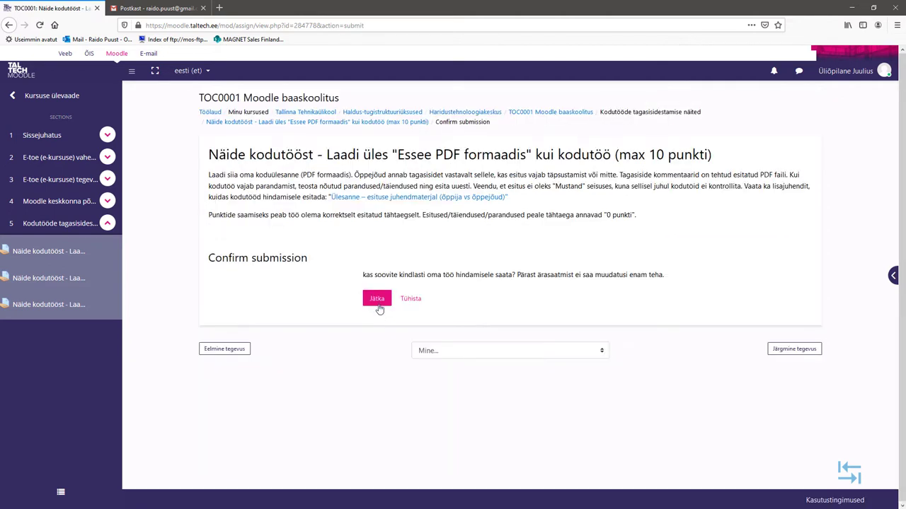
left_click(377, 300)
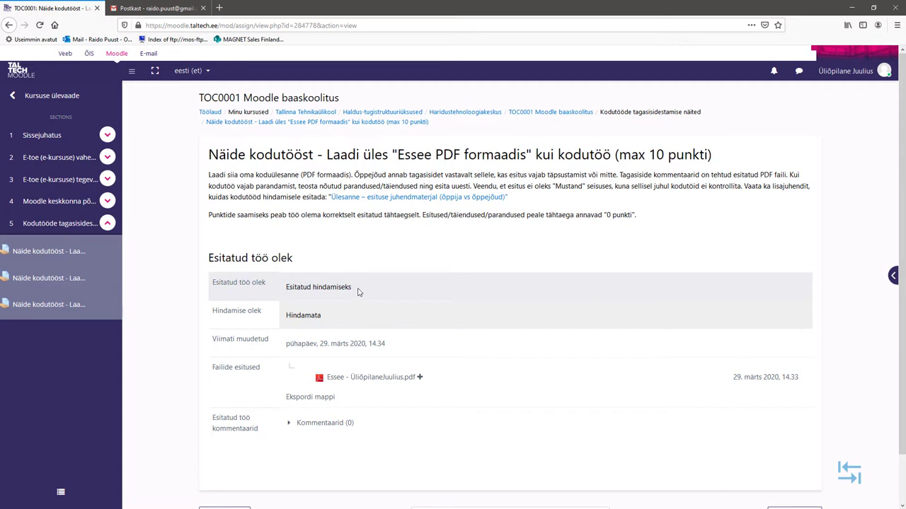
scroll(446, 415, "down", 1)
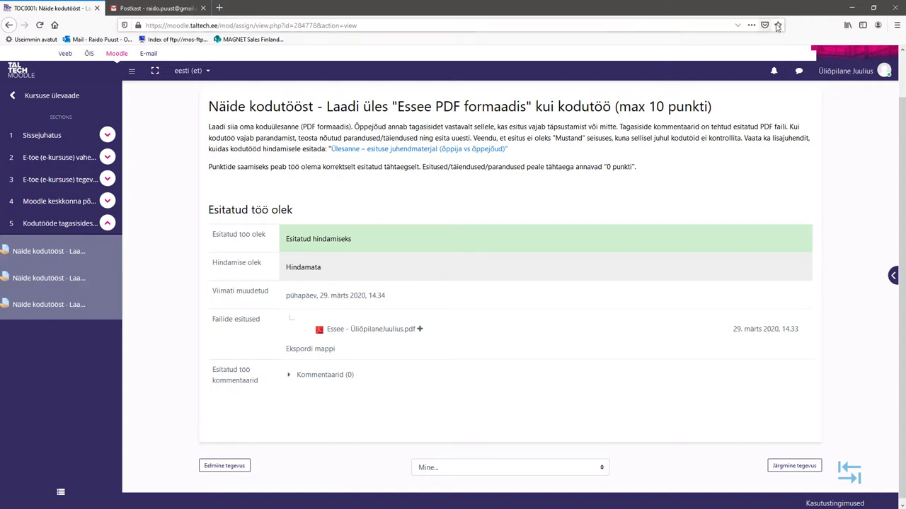
Step: Switch to Outlook and check the assignment submission notification in the TOC0001 folder
left_click(852, 11)
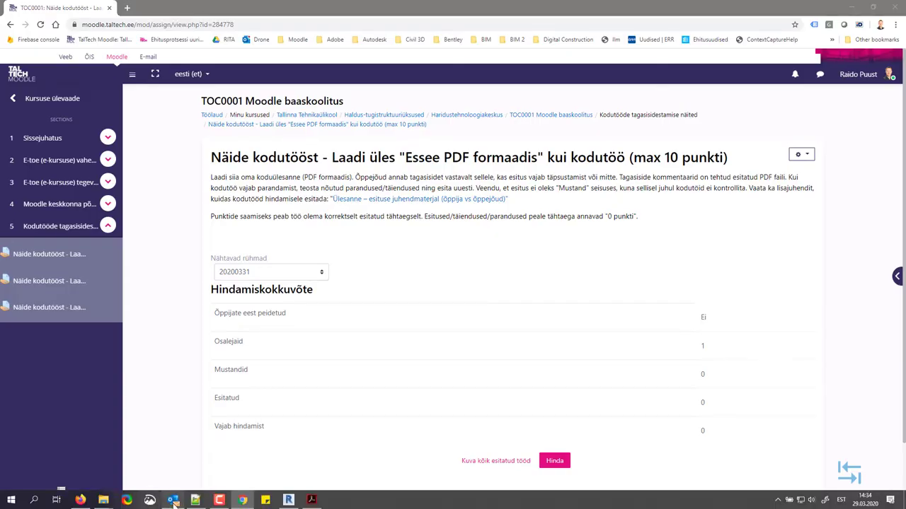
left_click(173, 501)
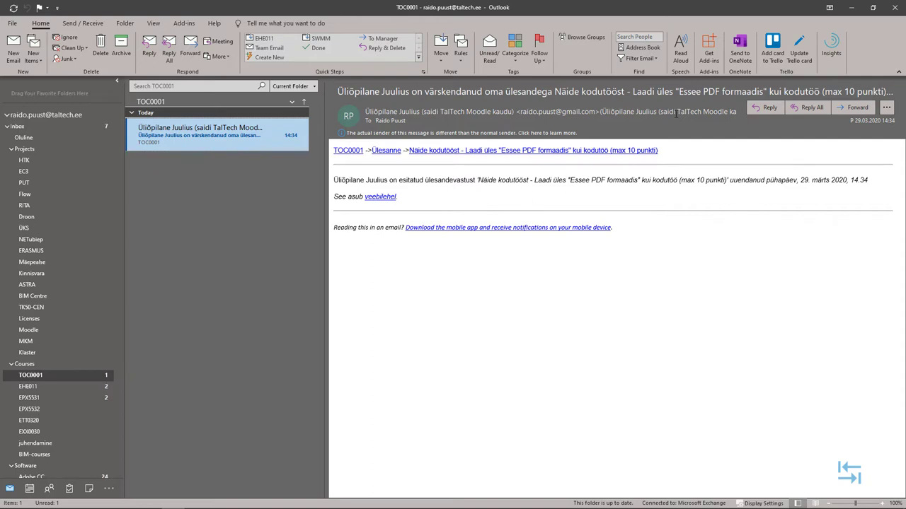
left_click(851, 8)
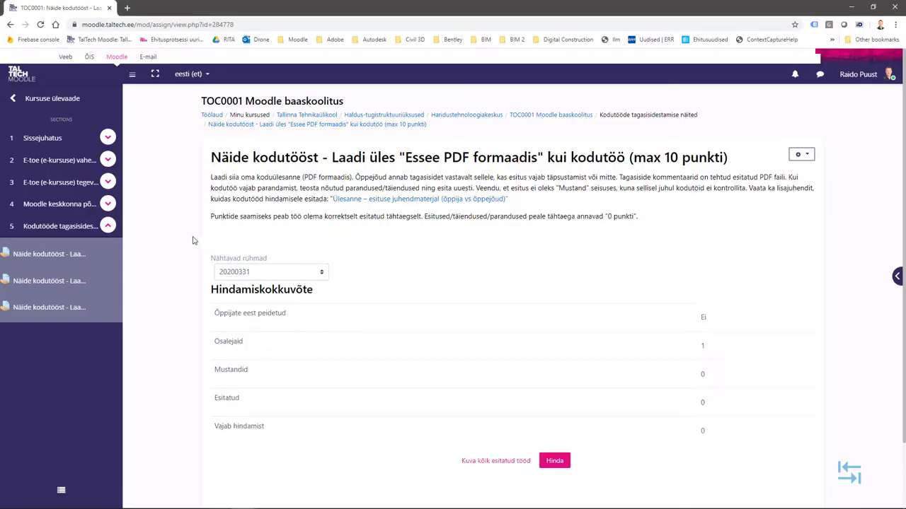
Step: In the teacher's browser, reopen the "Essee PDF formaadis" assignment from the course page and display all its submissions
left_click(540, 114)
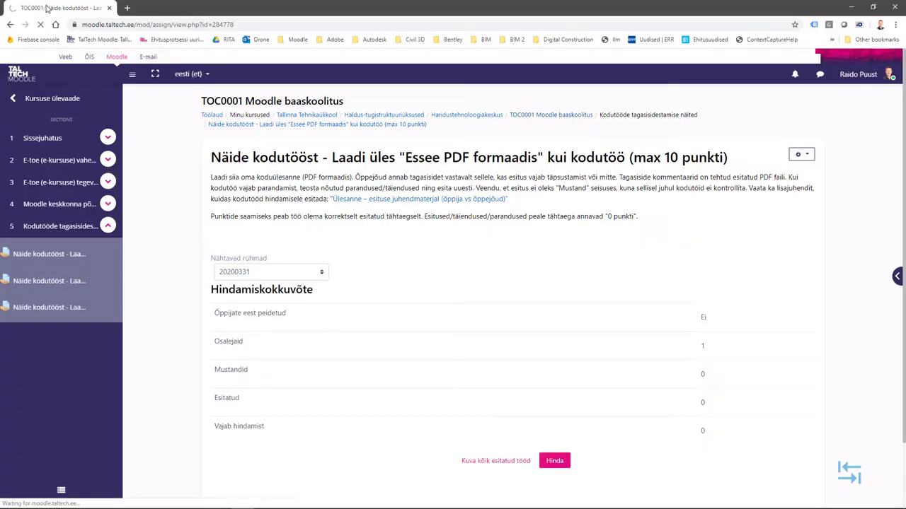
scroll(180, 310, "down", 3)
scroll(180, 310, "down", 3)
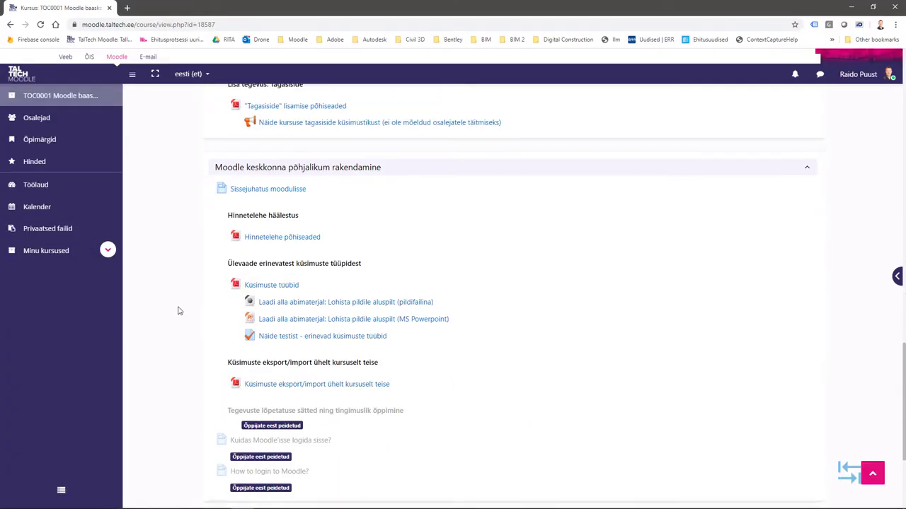
scroll(169, 319, "down", 2)
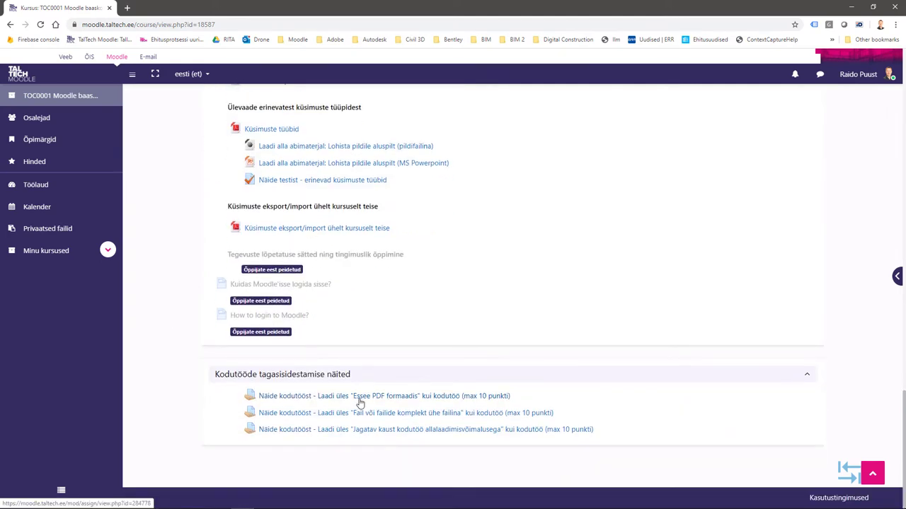
left_click(360, 401)
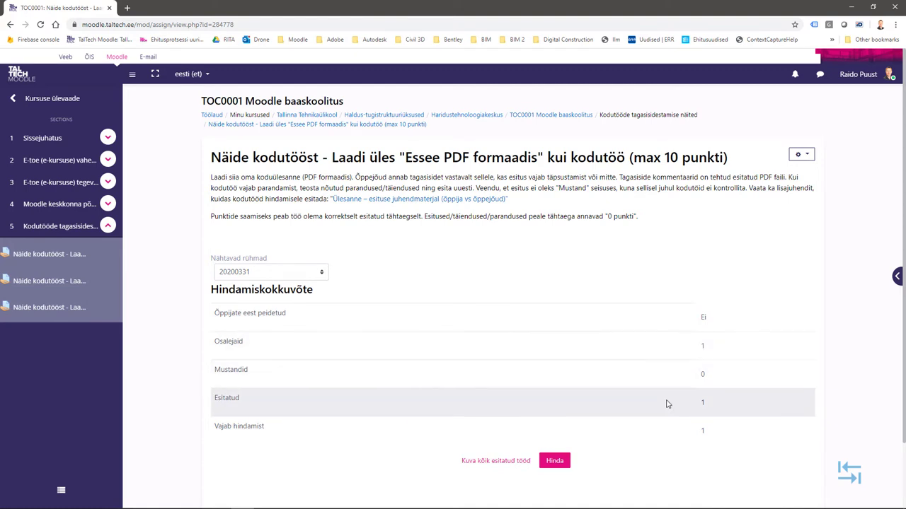
left_click(492, 464)
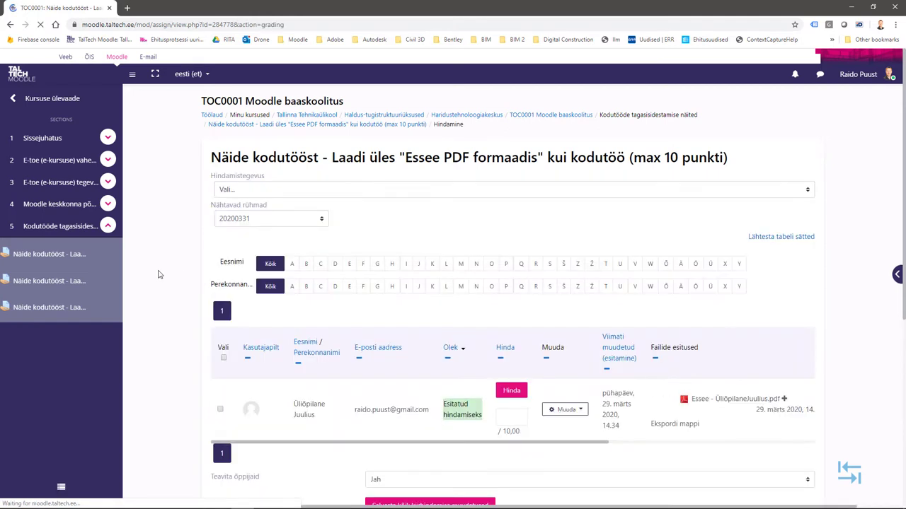
Step: Look over the student's row in the submissions table and open the submitted essay for grading
scroll(162, 293, "down", 2)
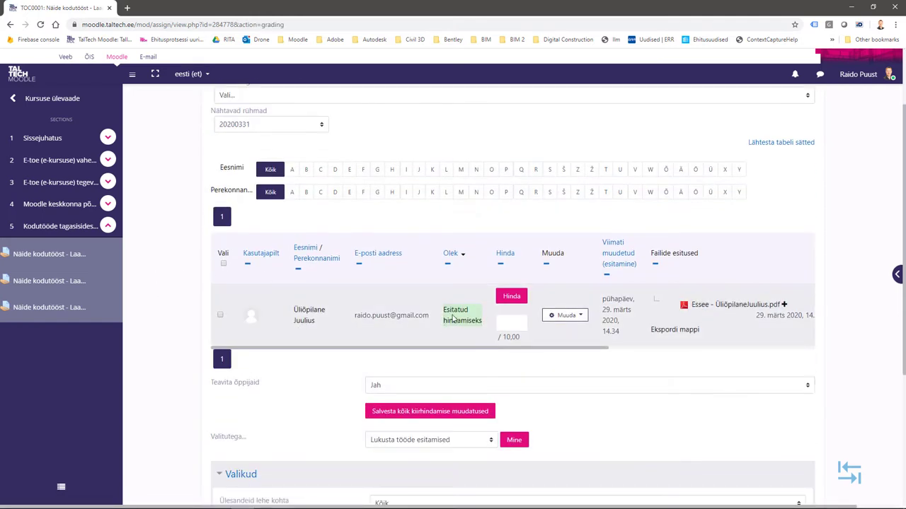
left_click_drag(529, 346, 554, 353)
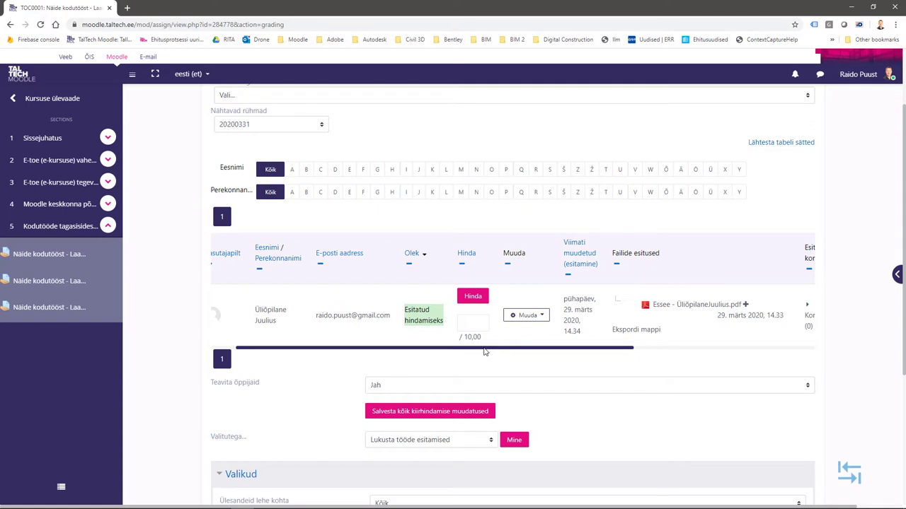
scroll(484, 352, "down", 2)
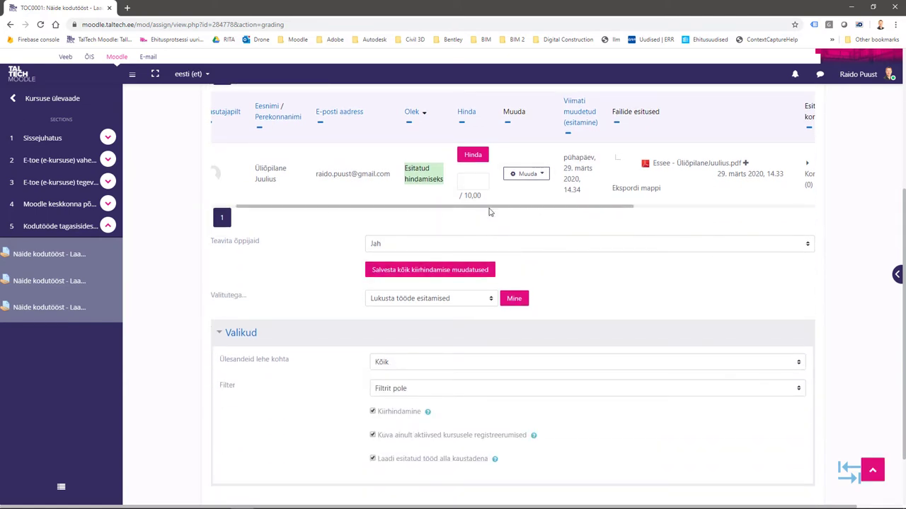
left_click(474, 178)
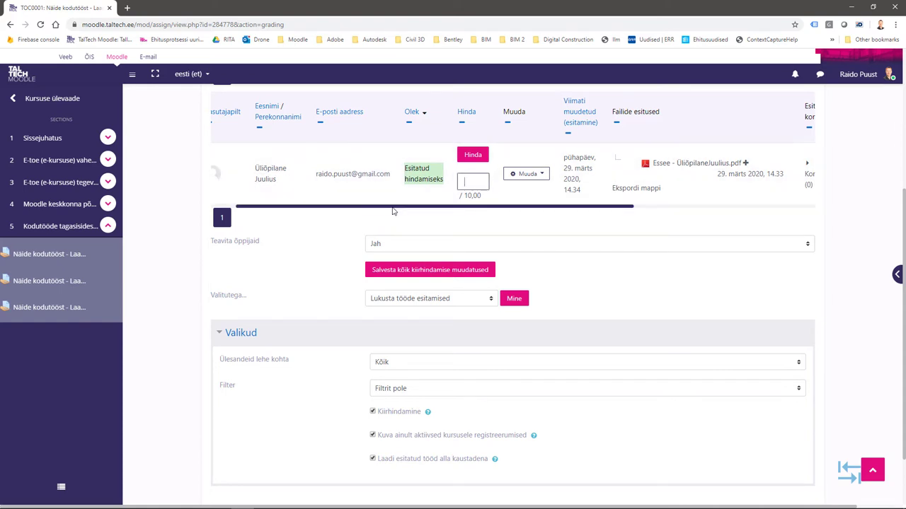
left_click_drag(372, 206, 654, 163)
left_click(654, 165)
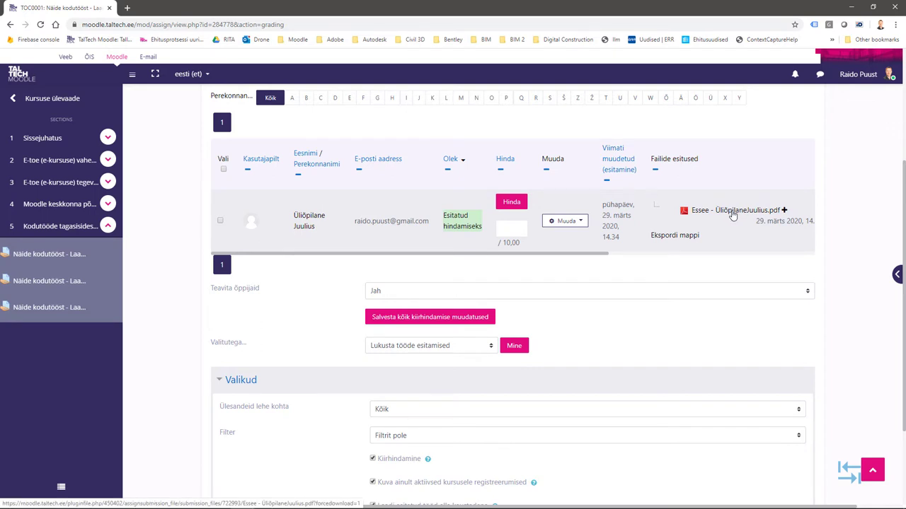
left_click(511, 205)
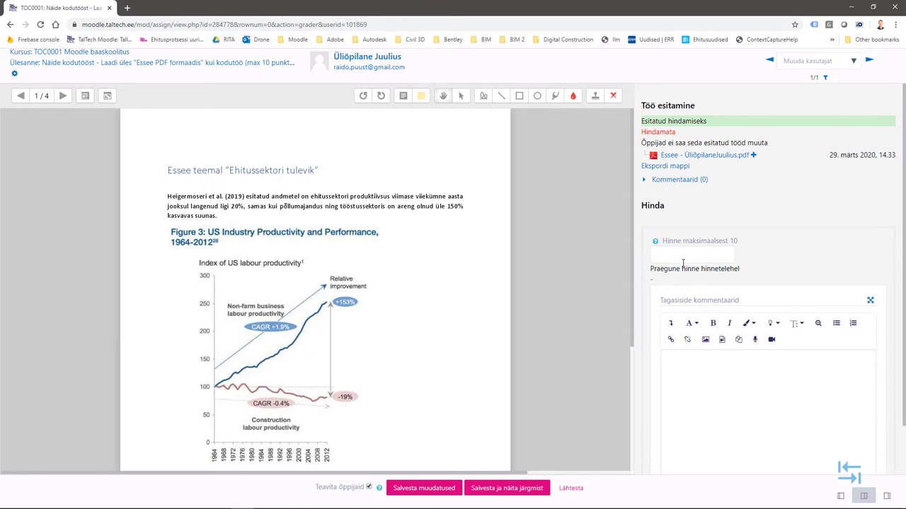
Step: Add a comment beside the Figure 3 title in the essay reading "Joonistele tuleb viidata ka teksti sees."
left_click(699, 373)
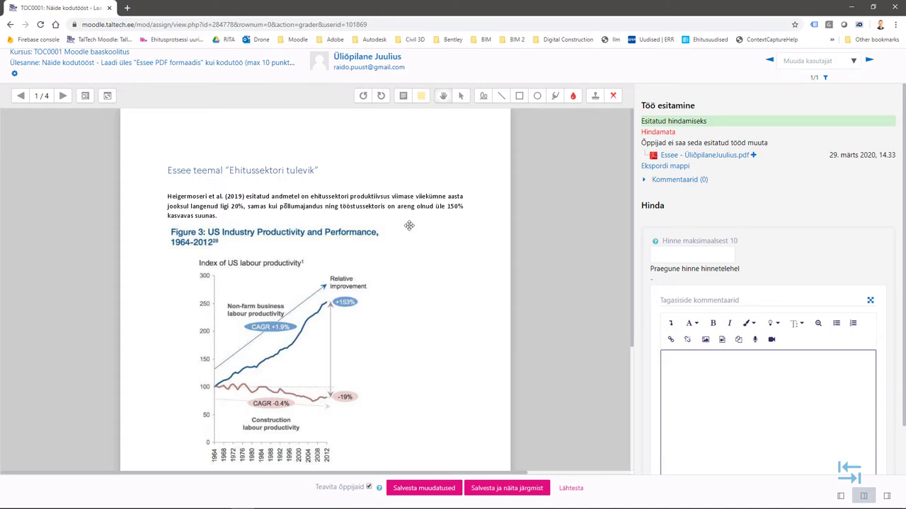
left_click(402, 95)
left_click_drag(390, 222, 506, 266)
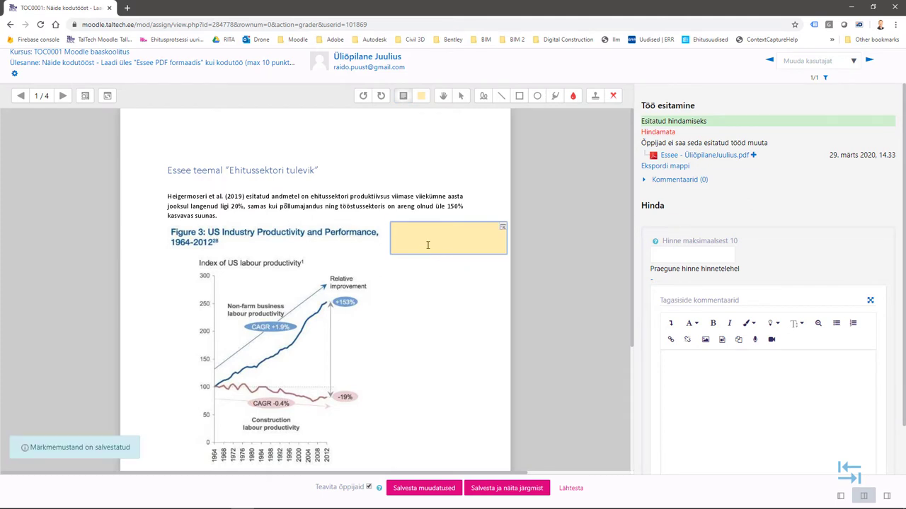
type("Joonistele tuleb ")
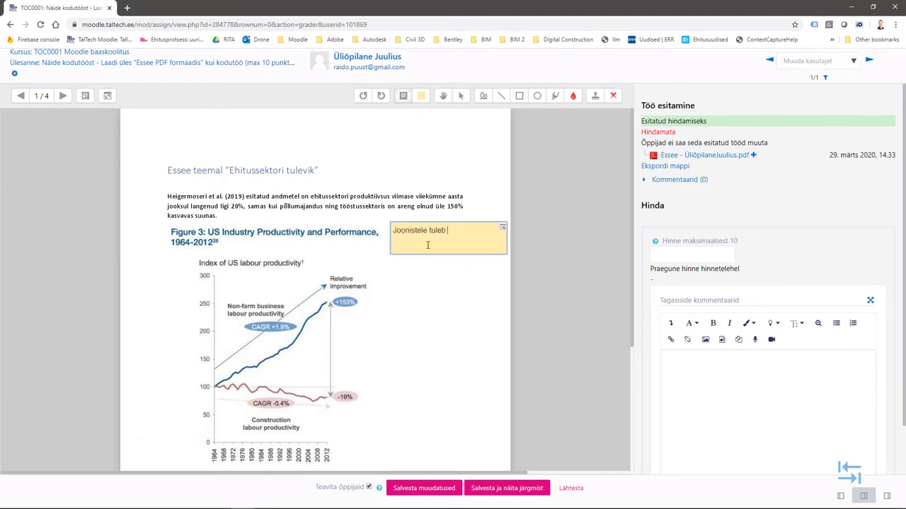
type("viidata ka teksti sees.")
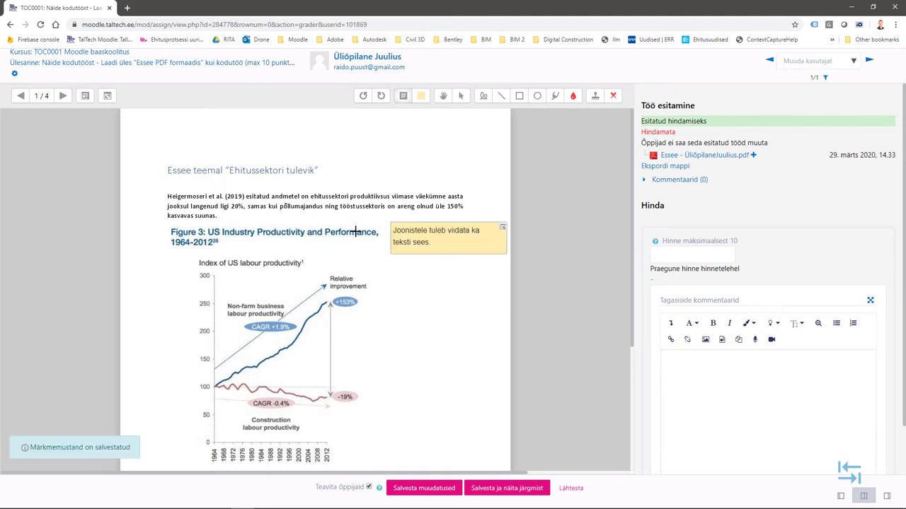
Step: Write the feedback comment "20200328 Kommentaarid lisatud PDF faili. Vaata Moodle vahendusel. Palun esitada korrigeeritud töö." for the essay and save the changes
scroll(386, 311, "down", 1)
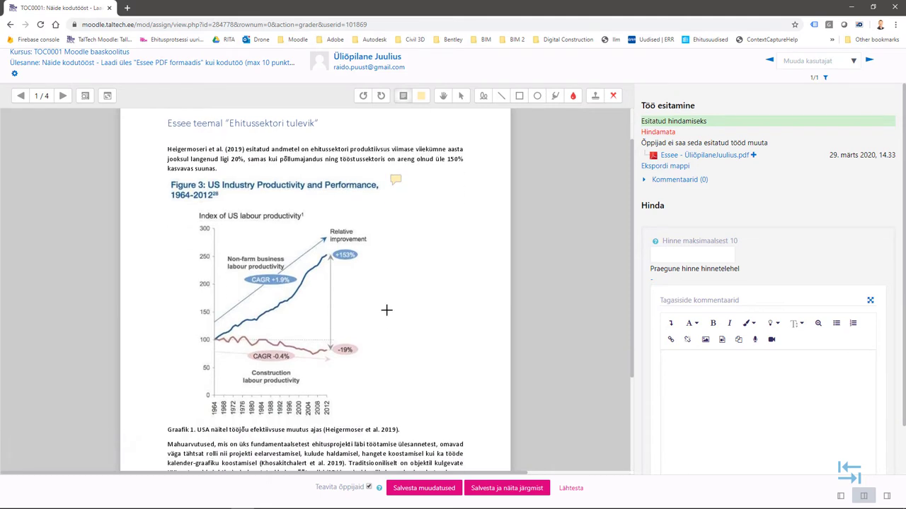
scroll(387, 309, "down", 3)
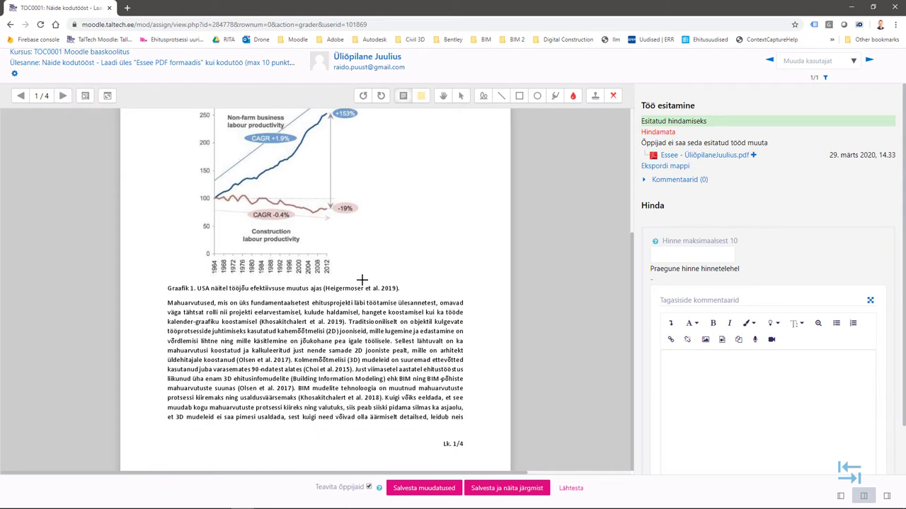
scroll(417, 286, "up", 4)
left_click(685, 373)
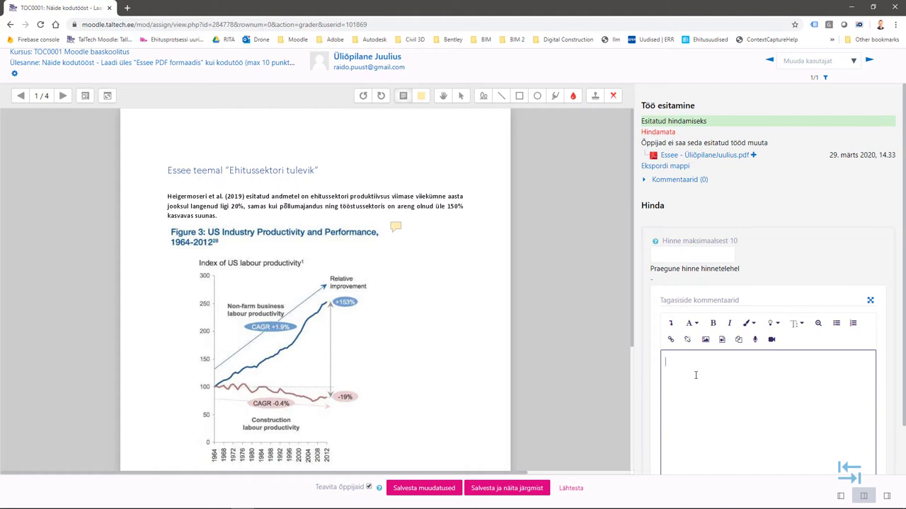
scroll(696, 382, "down", 1)
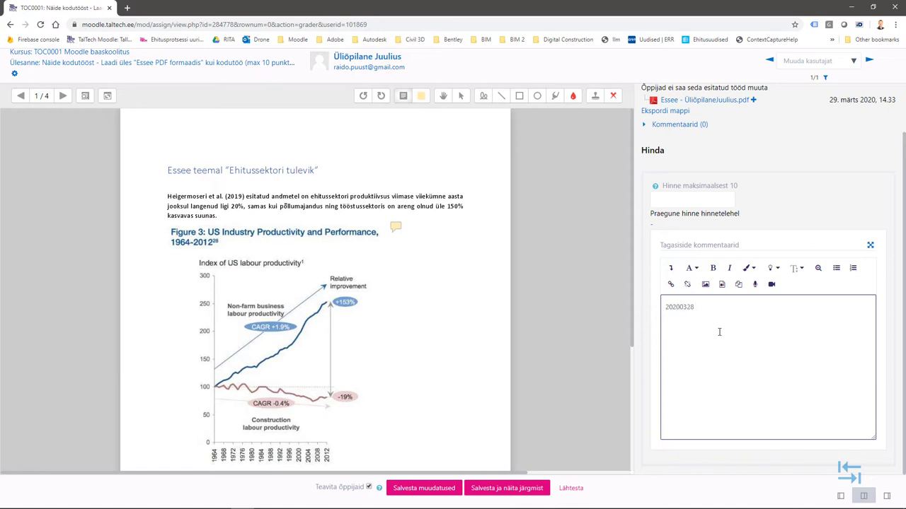
type("mentaardi")
key("BackSpace")
key("BackSpace")
type("id lisatud PDF faili. Vaata")
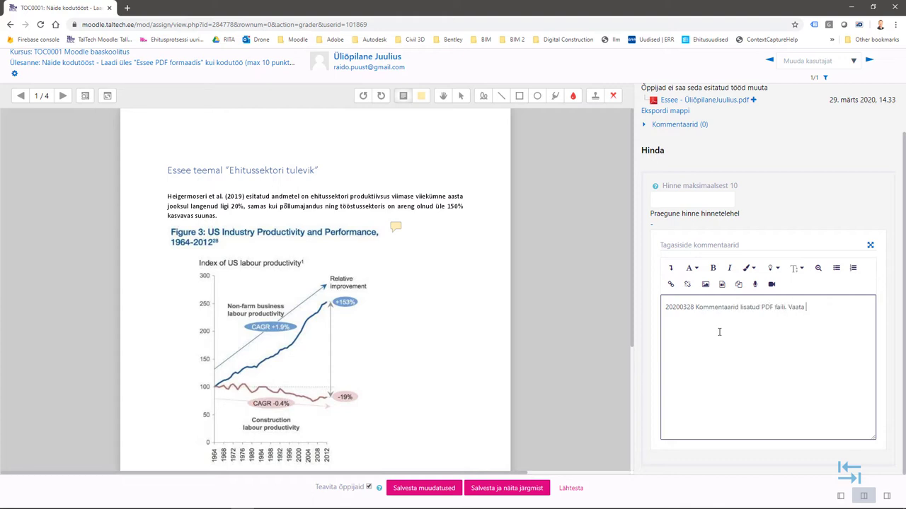
type("hendusel. Palun esitada korrigeriitud töö.")
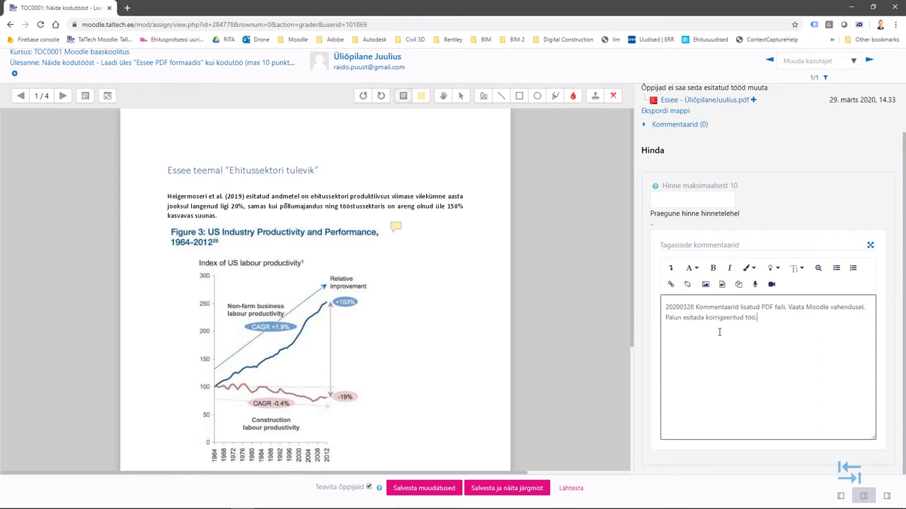
left_click(421, 490)
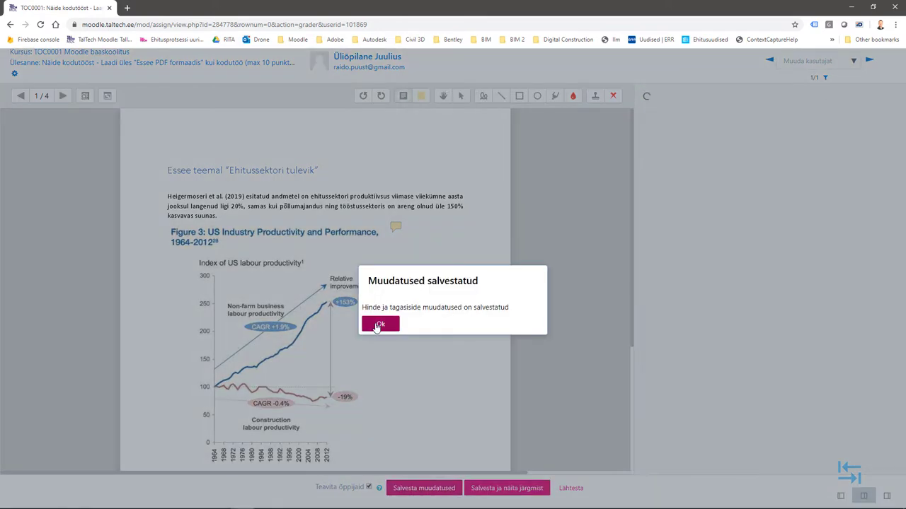
left_click(390, 324)
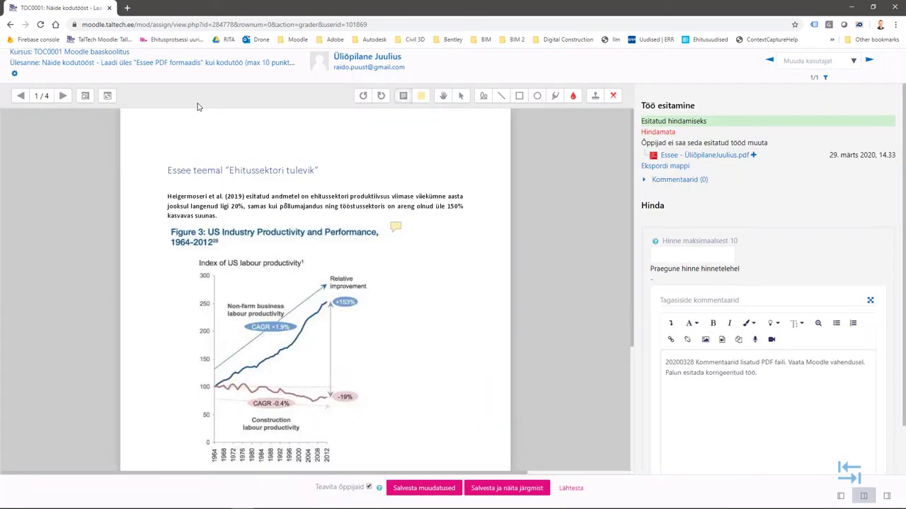
Step: Leave the grading view, revert the student's essay to draft in the submissions table, and return to the assignment overview
left_click(278, 67)
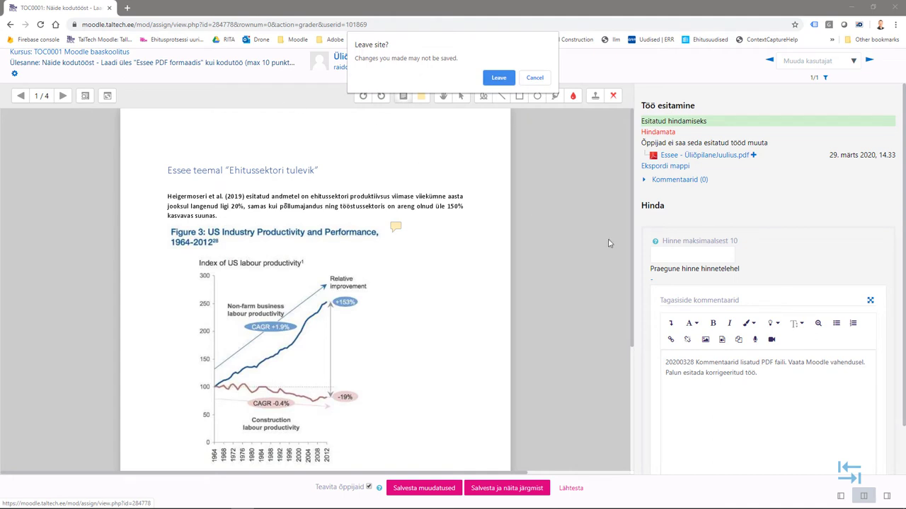
left_click(499, 79)
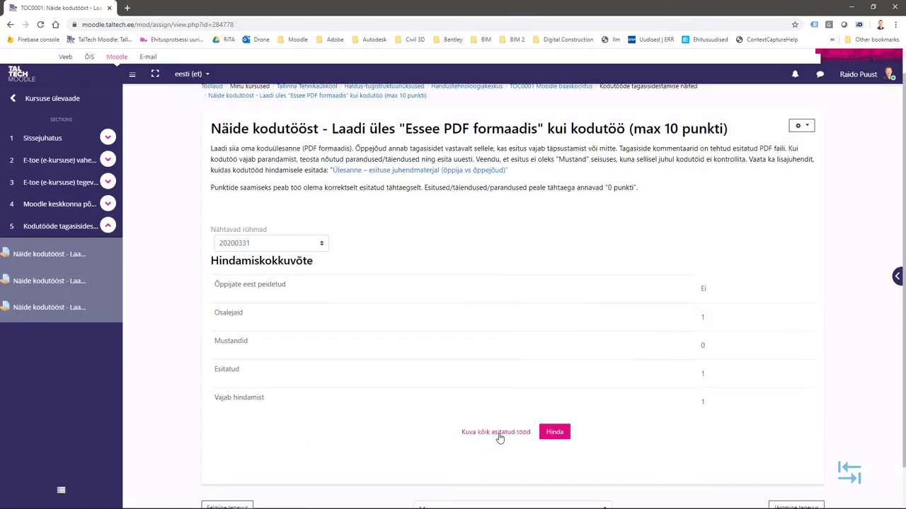
left_click(498, 433)
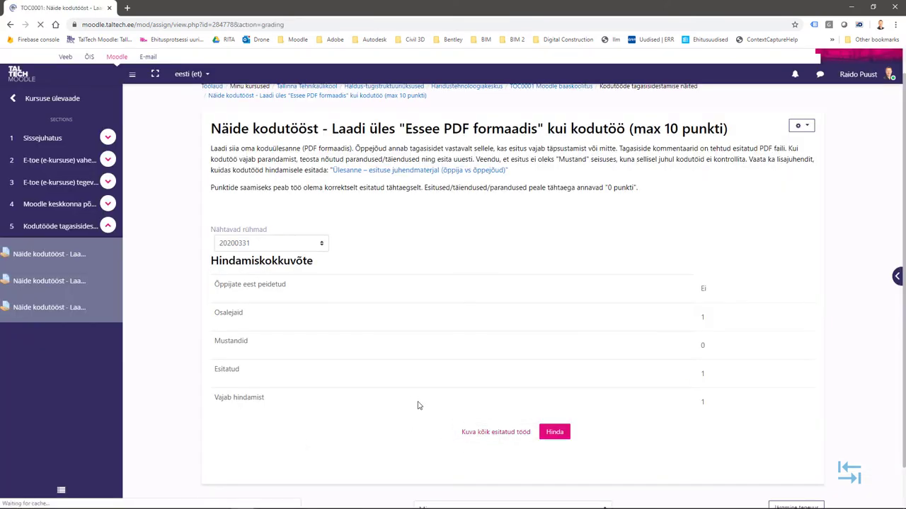
scroll(375, 398, "down", 2)
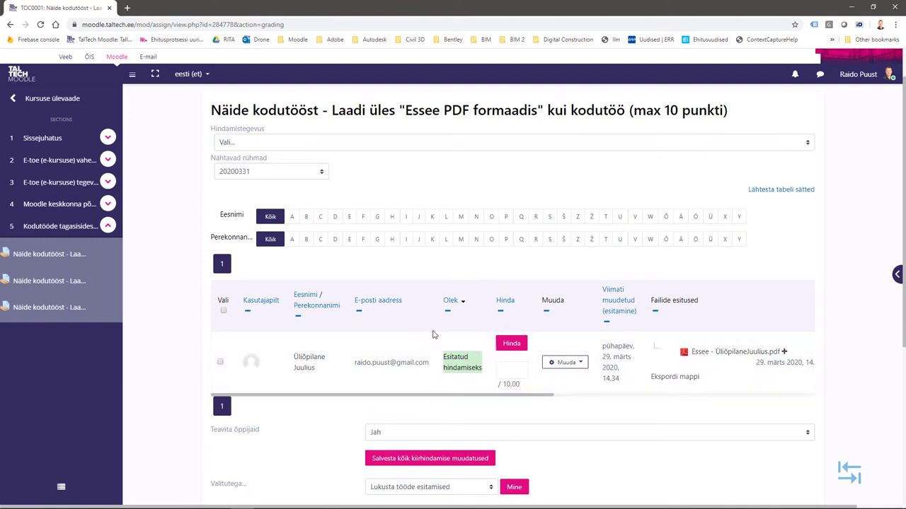
left_click(578, 364)
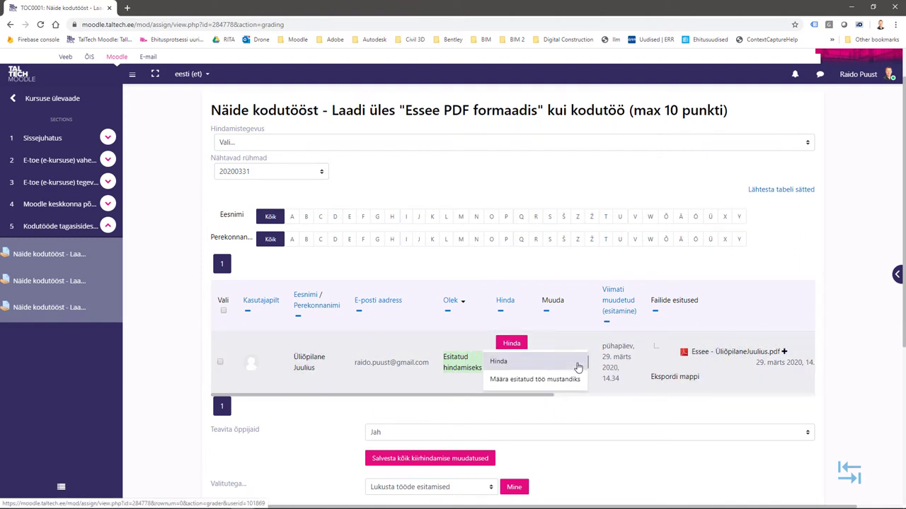
left_click(529, 381)
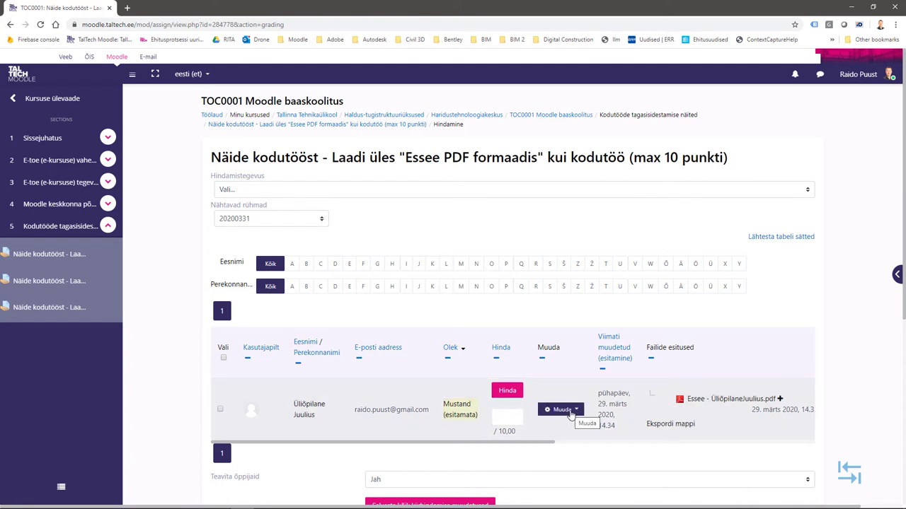
left_click(356, 130)
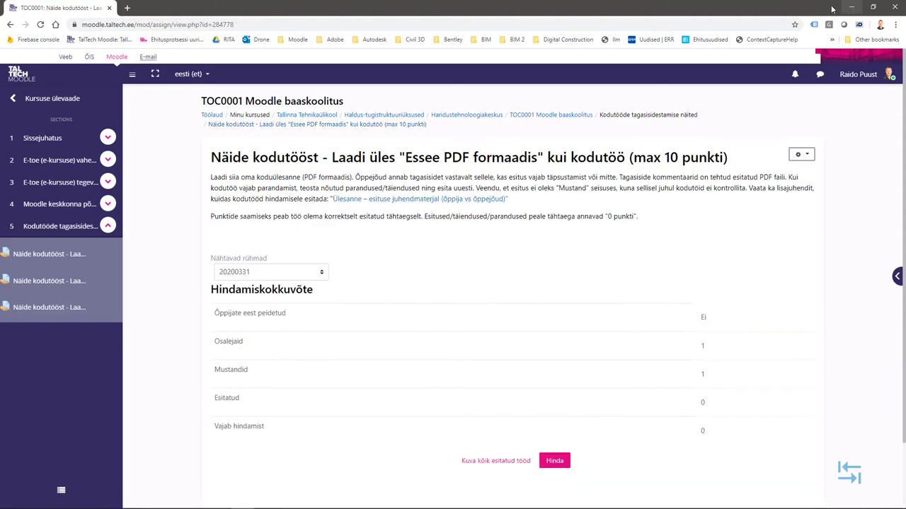
Step: Switch to the student's Gmail inbox and read the Moodle notification about the assignment feedback
left_click(853, 10)
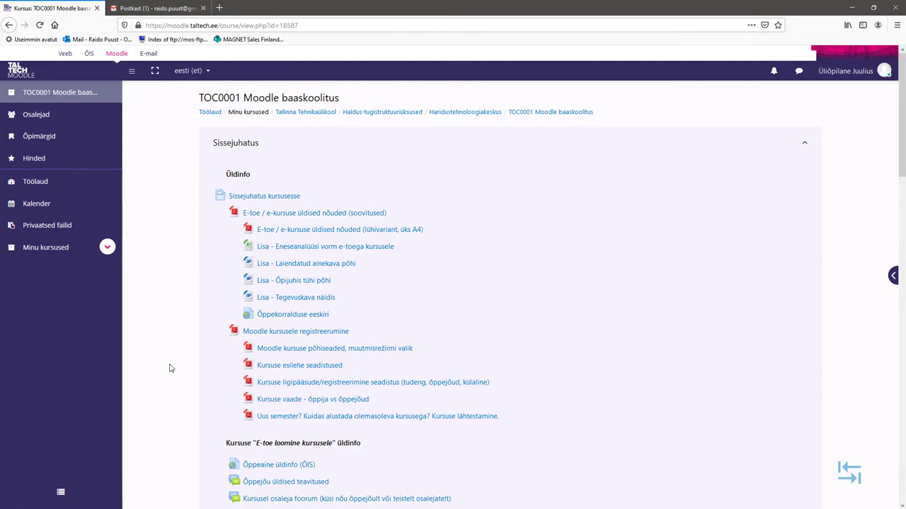
left_click(147, 10)
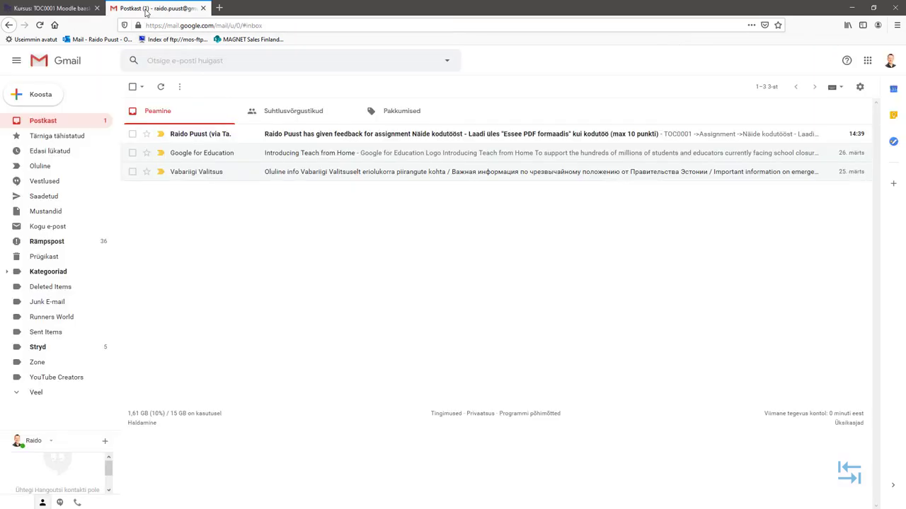
left_click(224, 141)
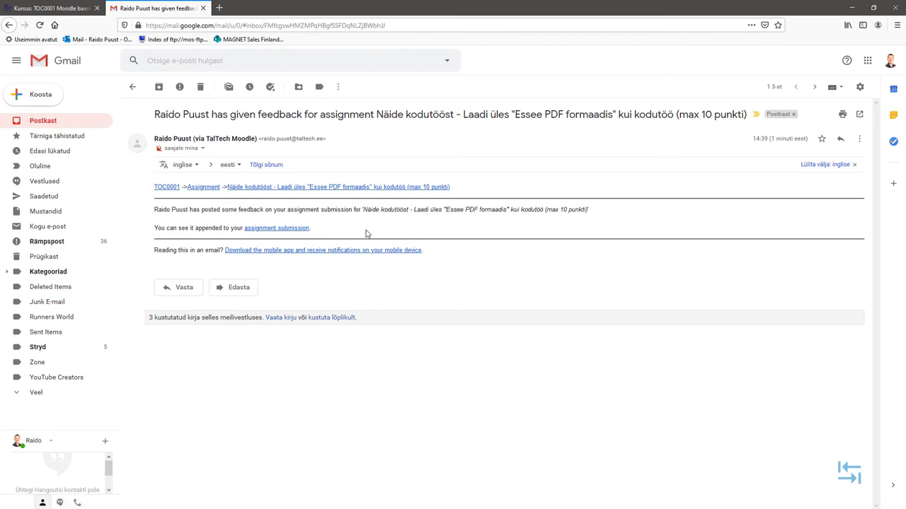
Step: In the student's Moodle course, open the "Essee PDF formaadis" assignment and review its submission status and feedback
left_click(58, 15)
scroll(211, 344, "down", 15)
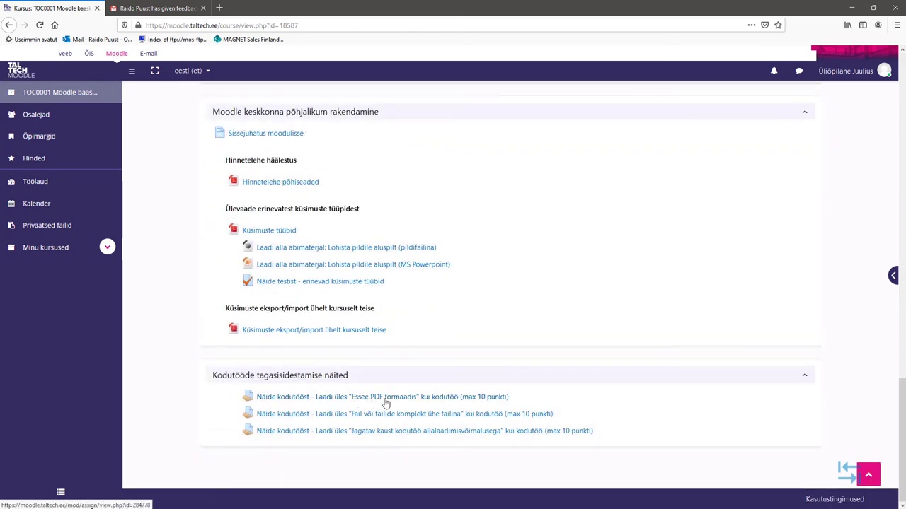
left_click(385, 401)
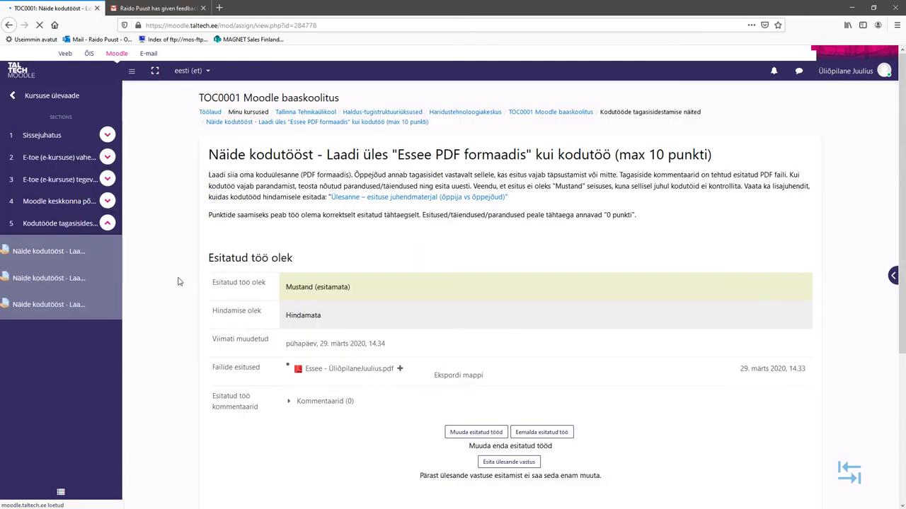
scroll(283, 248, "down", 3)
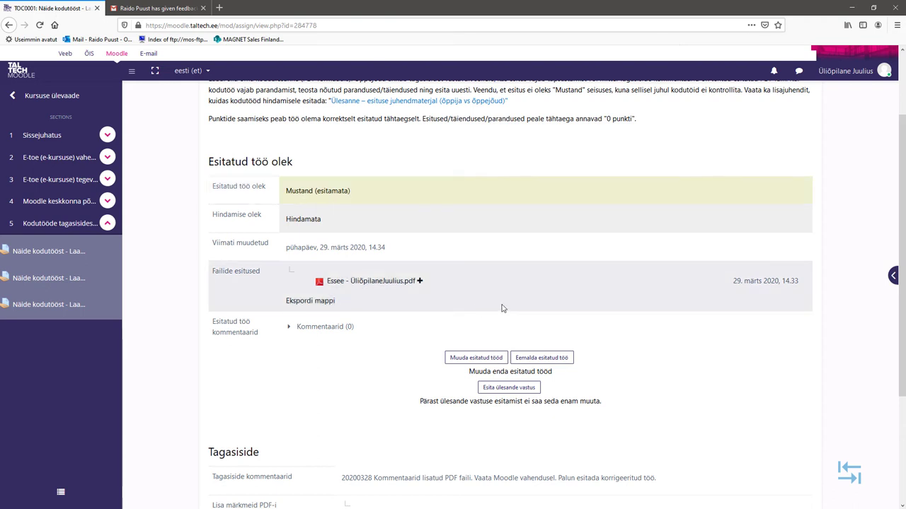
Step: Edit the student's submission, replacing the existing essay file with the corrected PDF from the "parandatud" folder
left_click(461, 359)
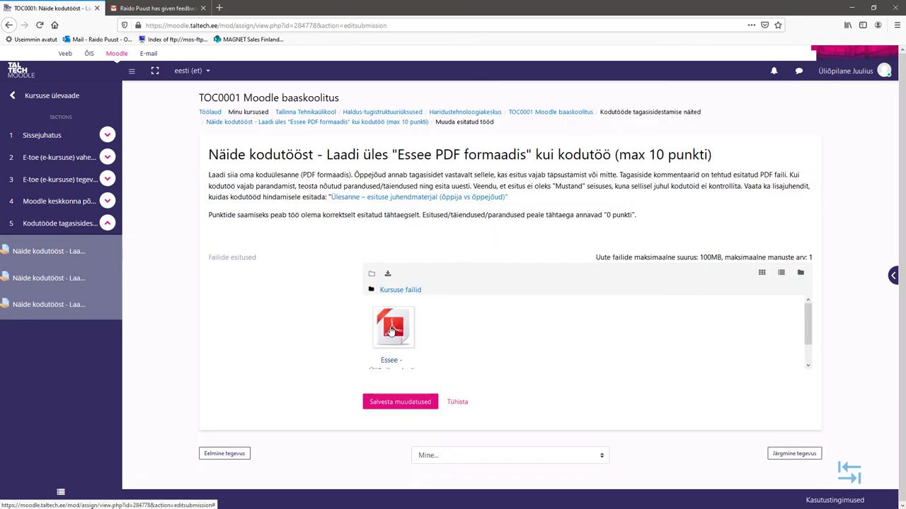
left_click(394, 331)
left_click(399, 181)
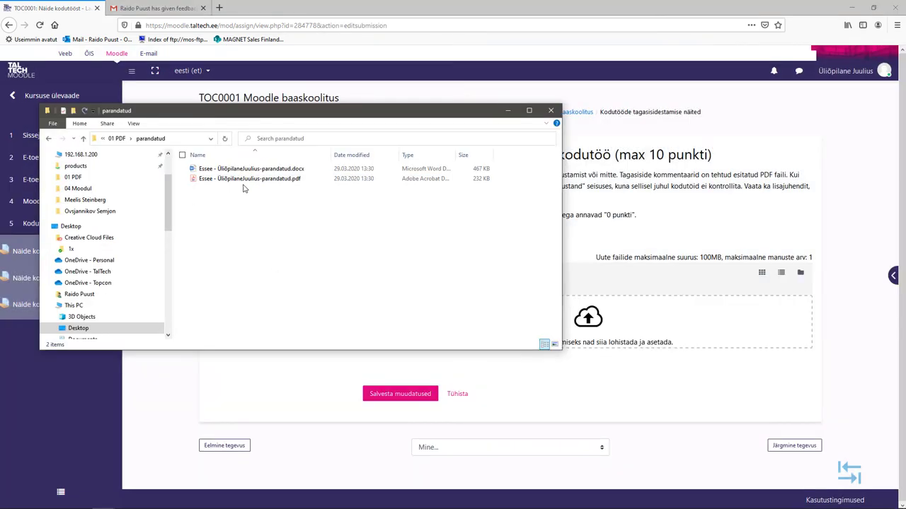
left_click(241, 179)
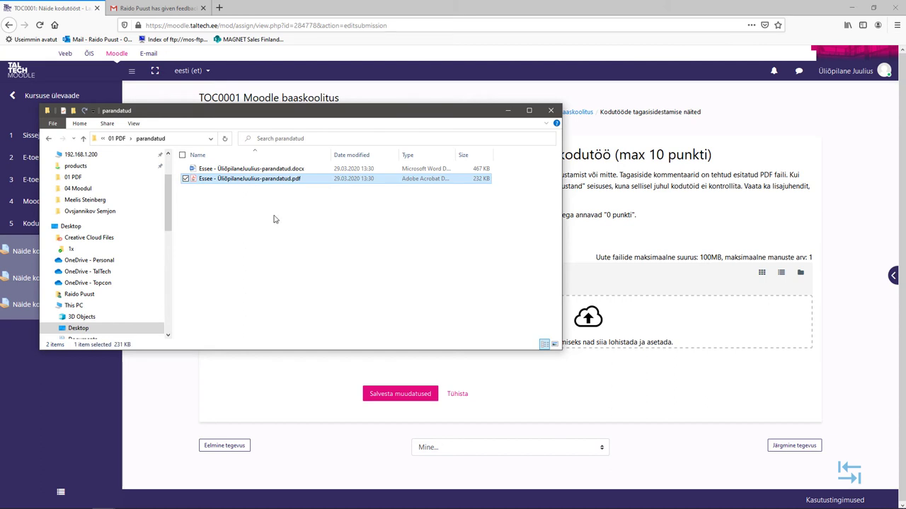
left_click_drag(216, 181, 673, 347)
left_click(507, 110)
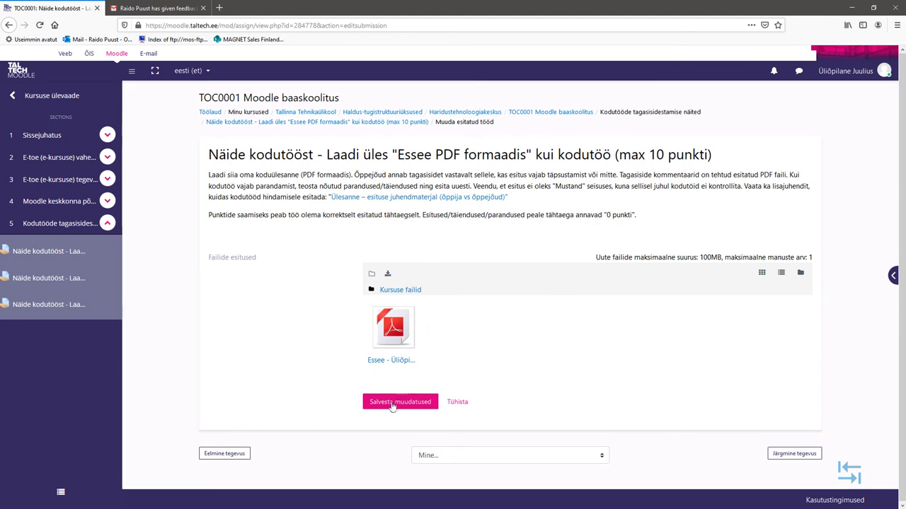
Step: Save the edited submission and send it for grading, confirming the submission
left_click(393, 402)
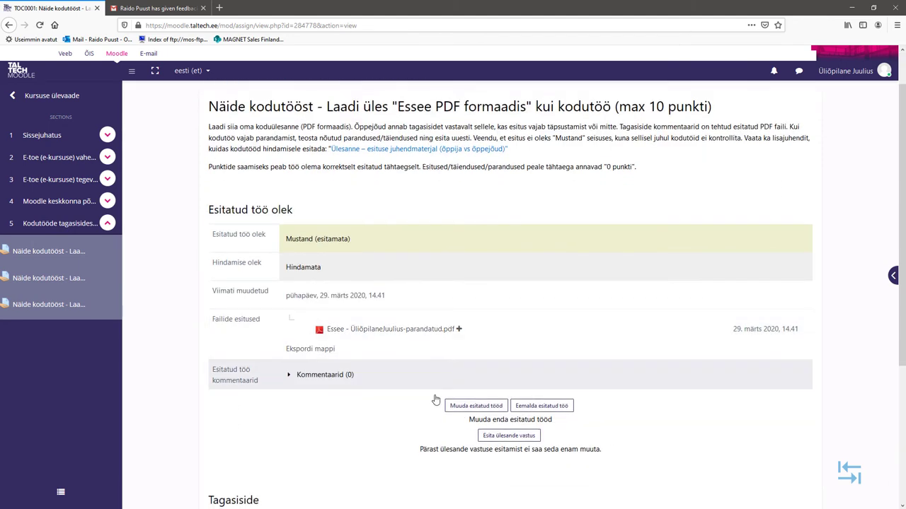
left_click(485, 435)
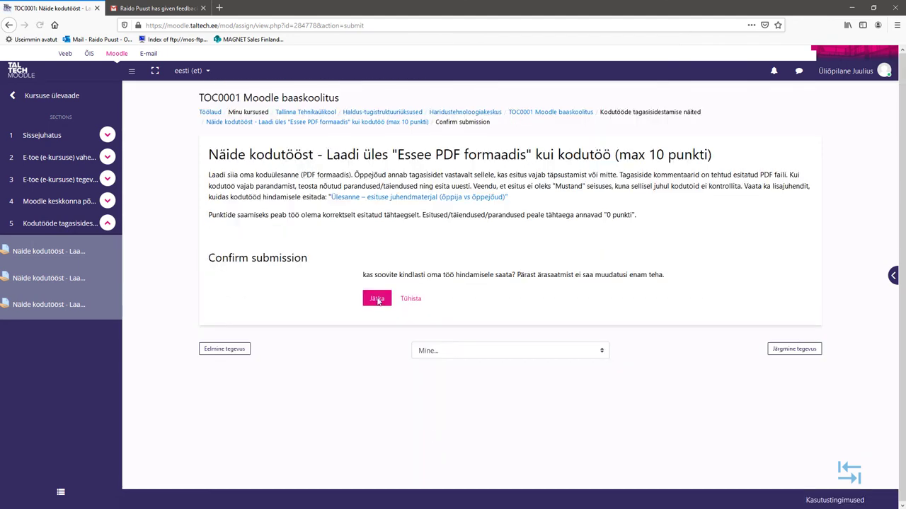
left_click(376, 298)
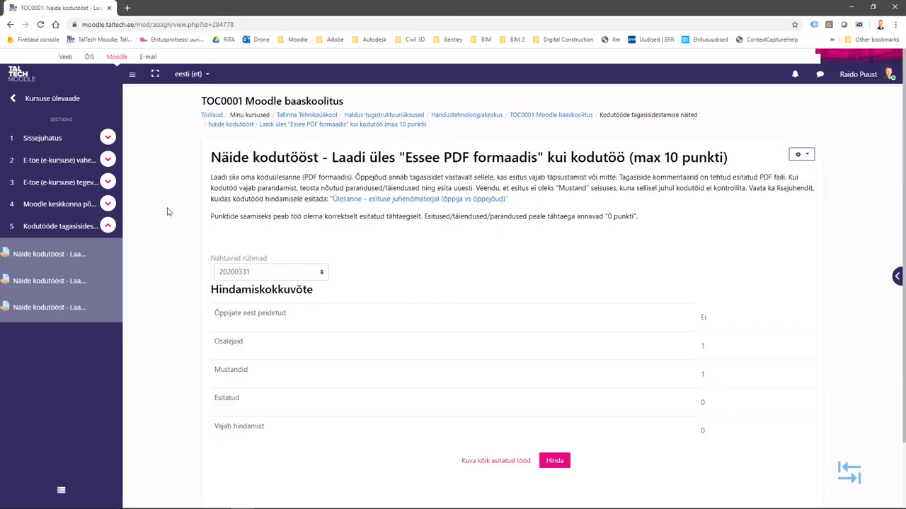
Step: Return the teacher's browser to the course page, then check the newest submission update notification in Outlook's TOC0001 folder
left_click(556, 115)
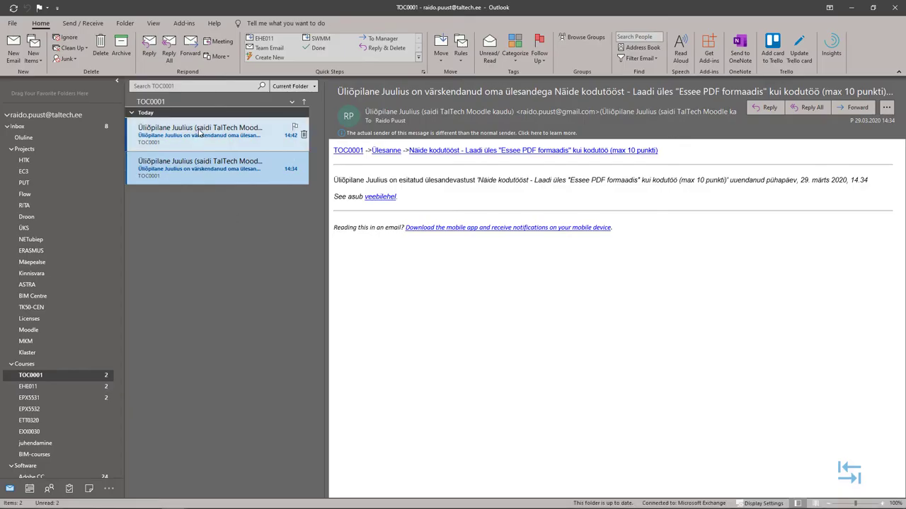
left_click(199, 131)
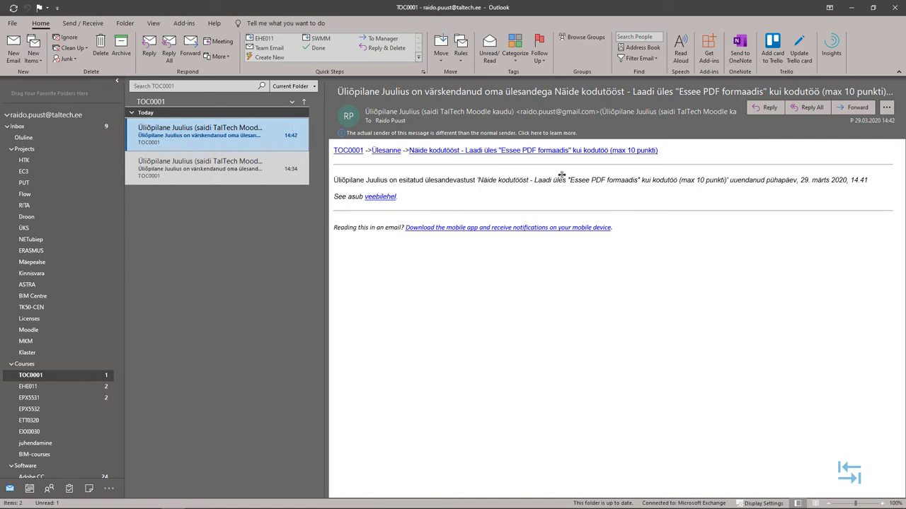
left_click(851, 7)
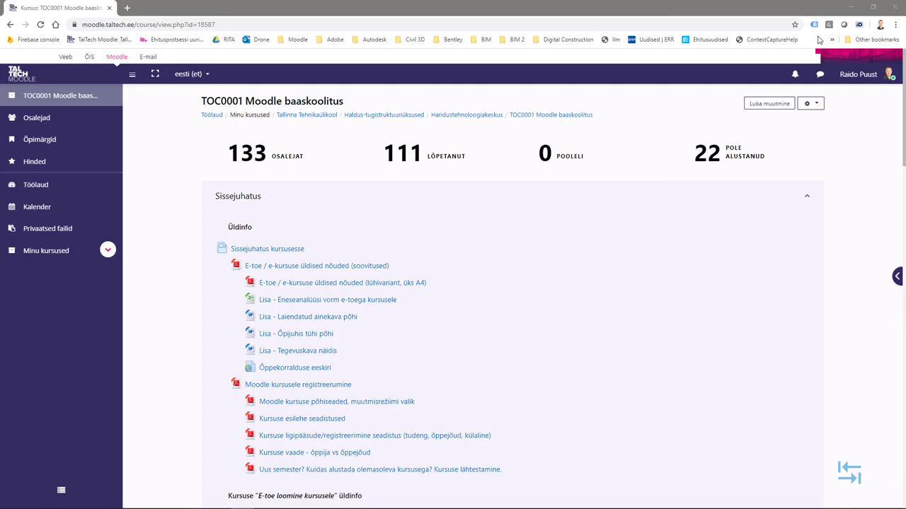
Step: In the teacher's browser, reopen the "Essee PDF formaadis" assignment and open the student's corrected essay for grading
scroll(194, 326, "down", 20)
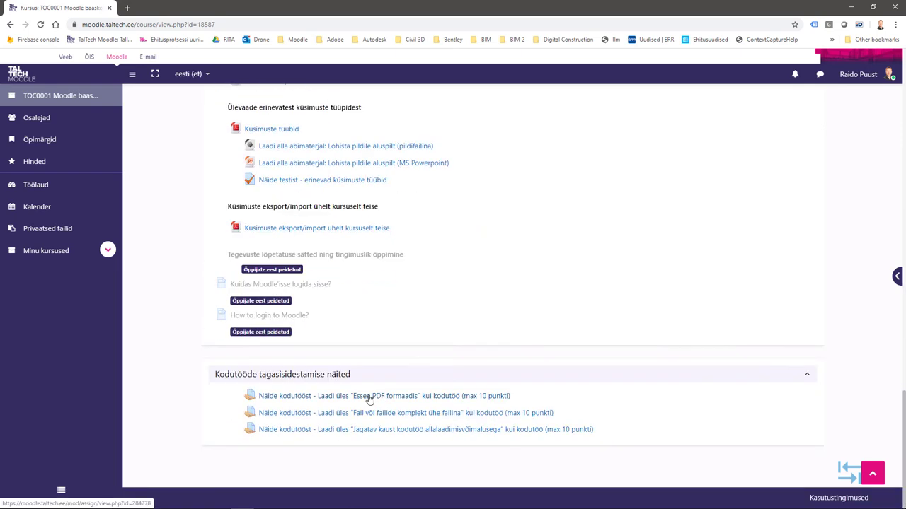
left_click(368, 399)
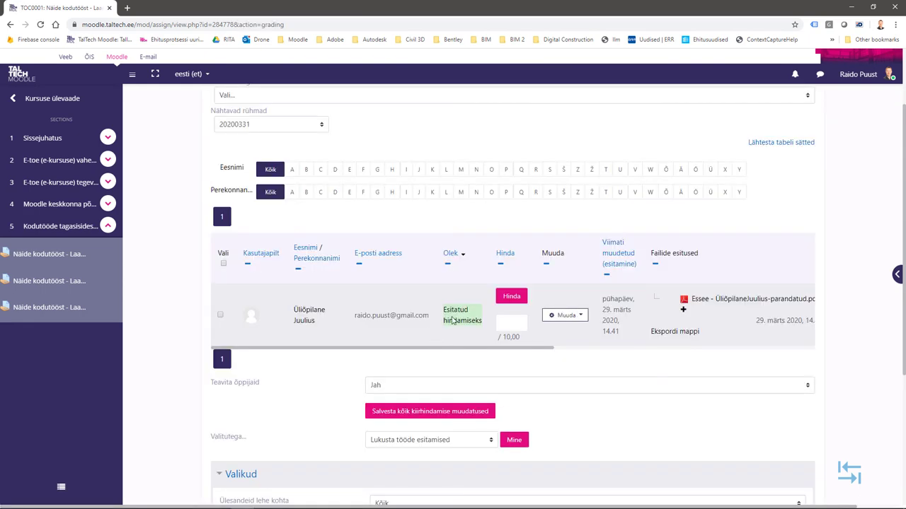
left_click(511, 295)
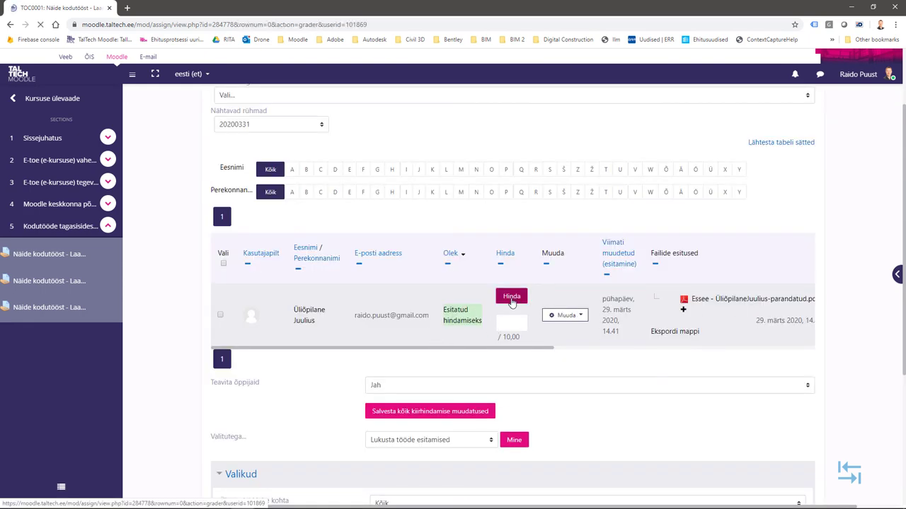
scroll(297, 305, "down", 1)
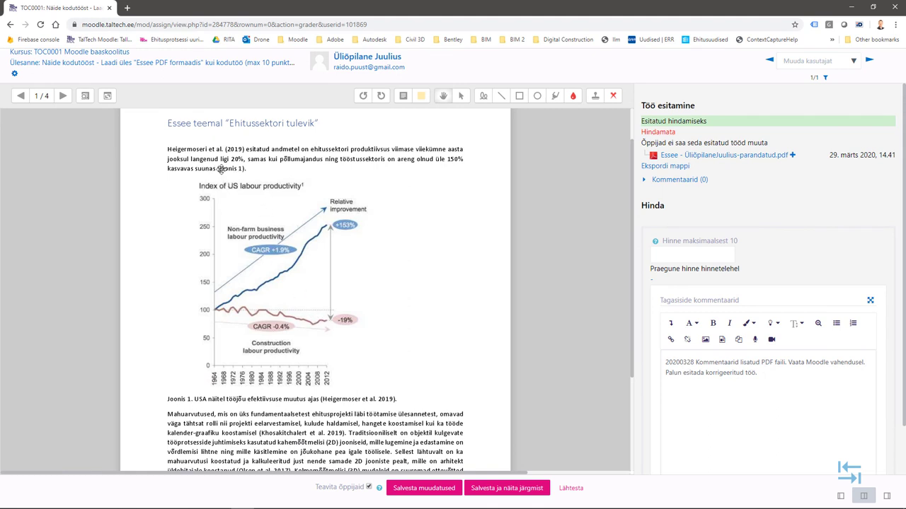
Step: Add the feedback comment "20200329 Nüüd on hästi tehtud, arvestatud." on a new line above the 20200328 comment
left_click(665, 363)
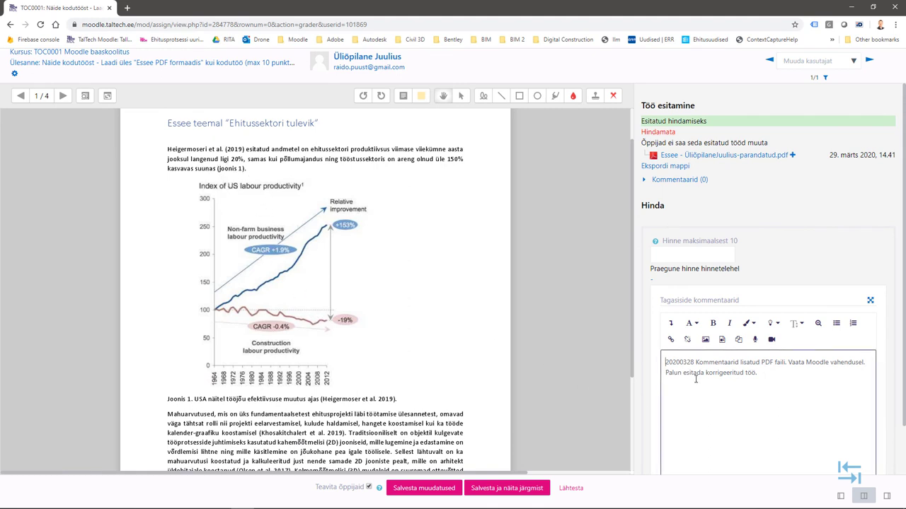
key("Return")
type("20")
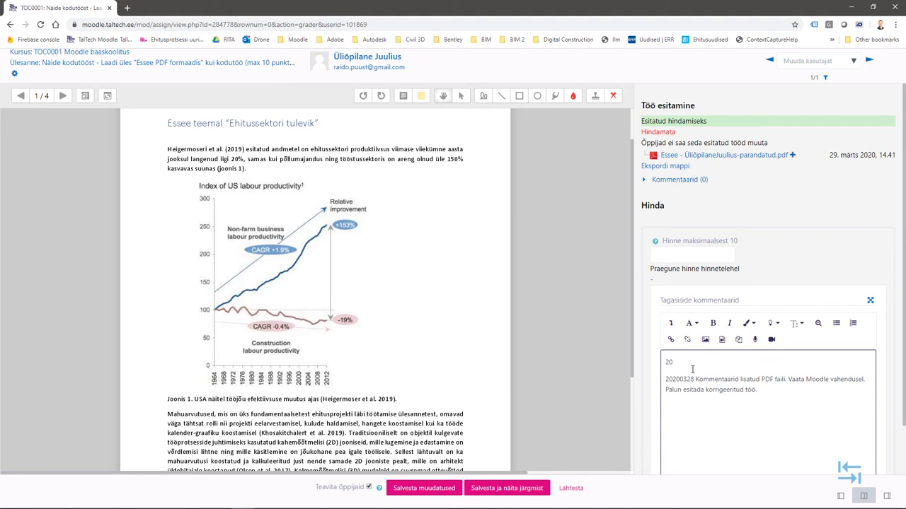
type("200329 Nüüd on hästi tehtud, arvestatud.")
Step: Set the essay's grade to 10, save the grade and feedback changes, and acknowledge the confirmation
left_click(700, 256)
type("10")
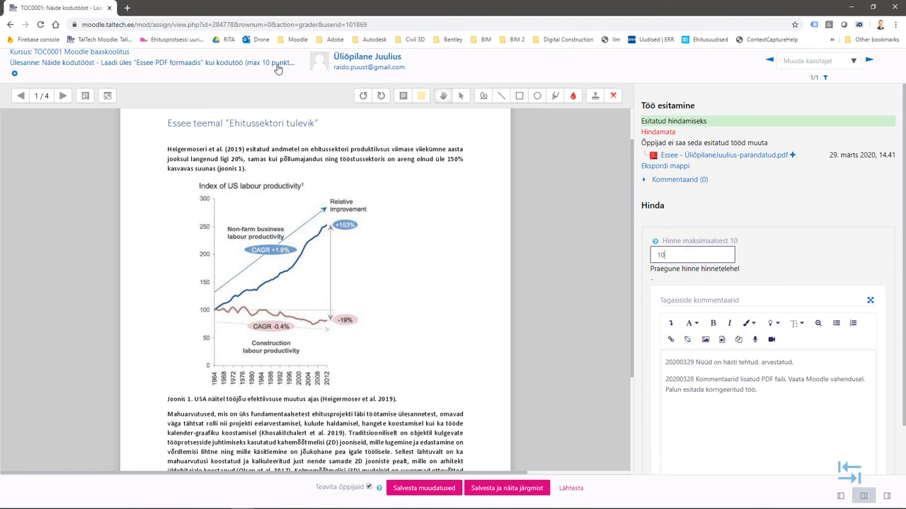
left_click(778, 394)
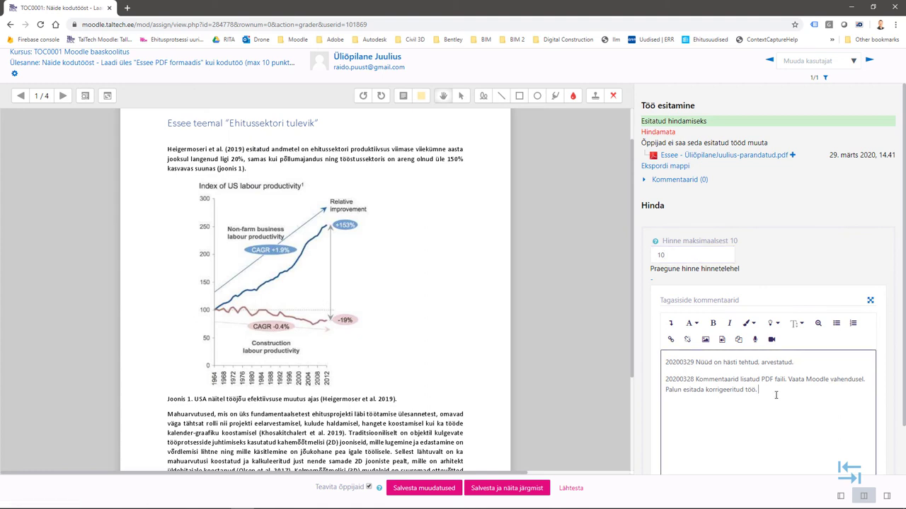
left_click(804, 362)
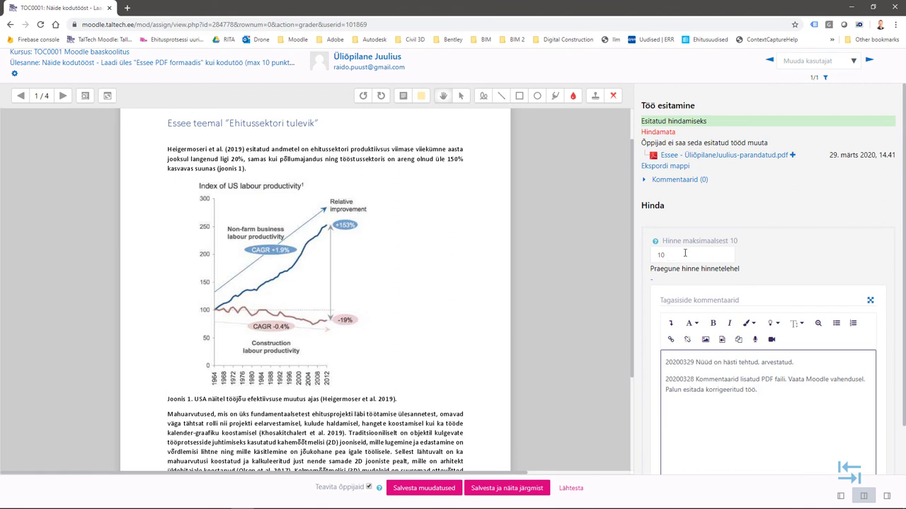
left_click(421, 488)
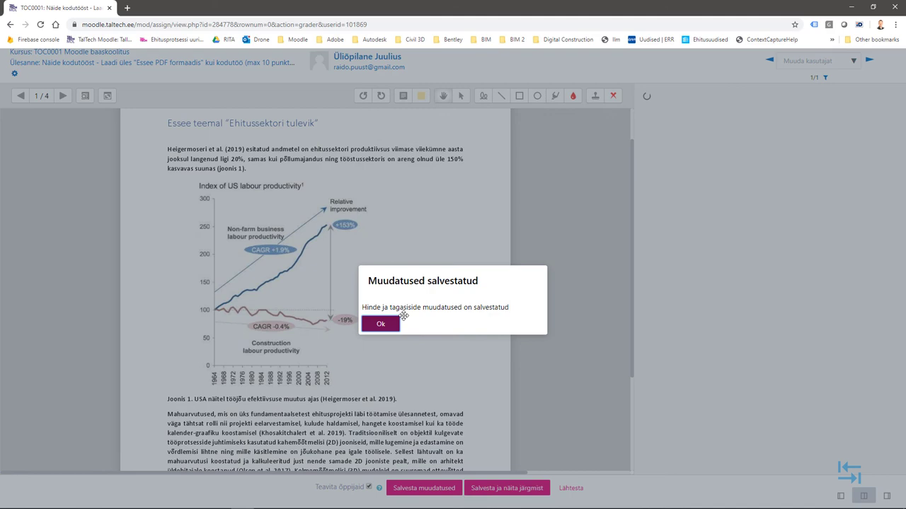
left_click(382, 324)
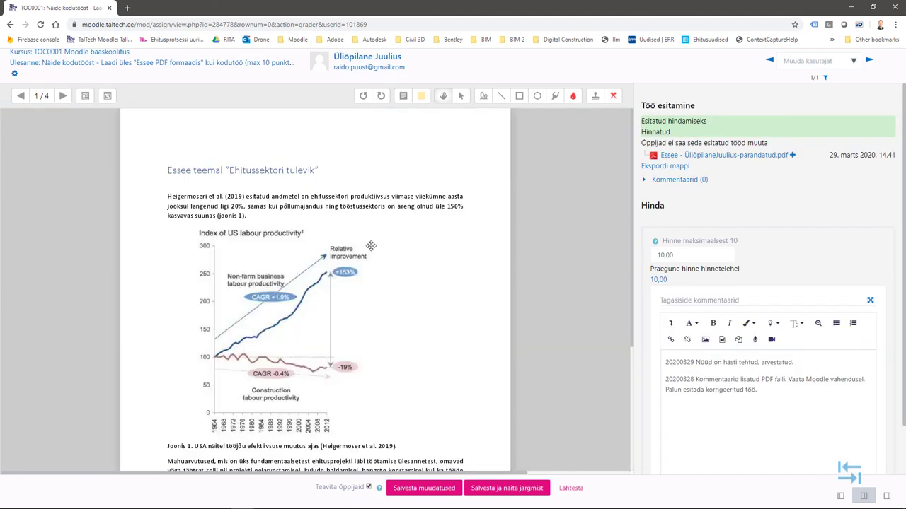
Step: Return to the "Essee PDF formaadis" assignment page and view all of its submissions
left_click(286, 62)
left_click(497, 78)
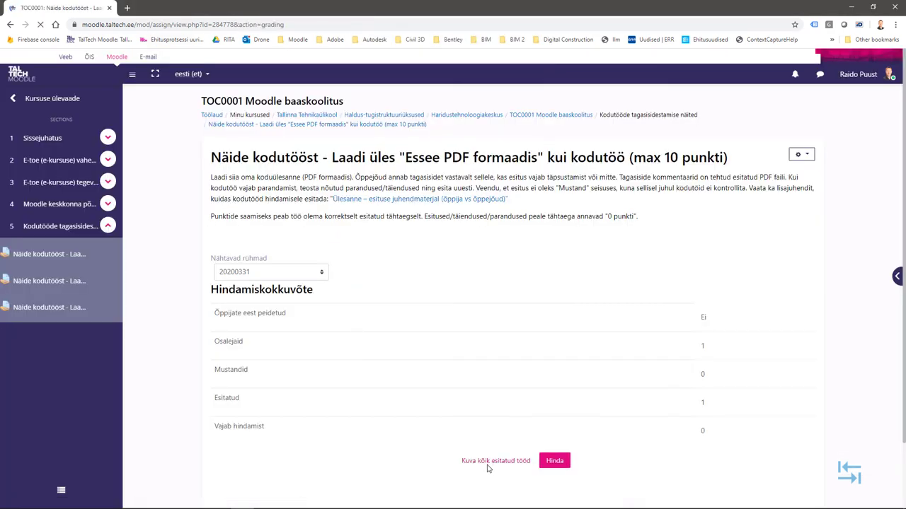
left_click(494, 461)
scroll(330, 403, "down", 1)
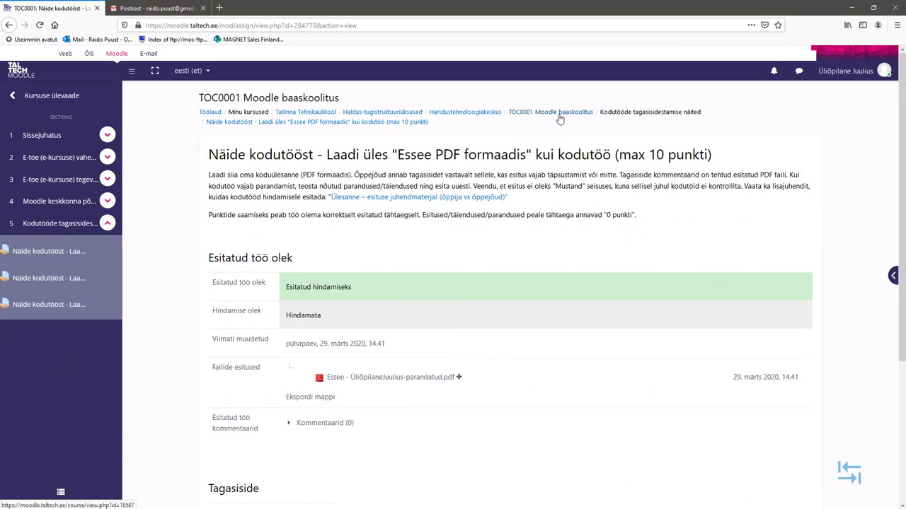
Step: In the student's browser, reopen the "Essee PDF formaadis" assignment from the course page and review its grading status, grade and feedback comments
left_click(555, 114)
scroll(179, 424, "down", 15)
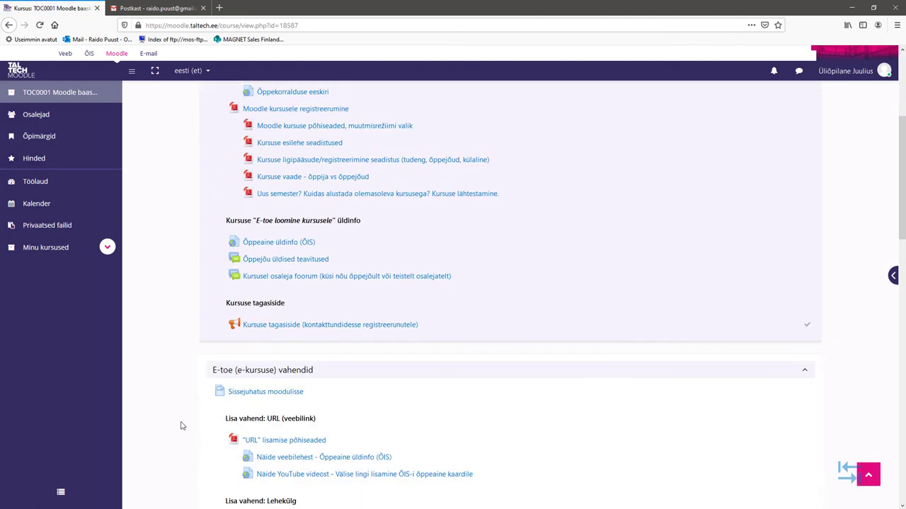
scroll(170, 411, "down", 4)
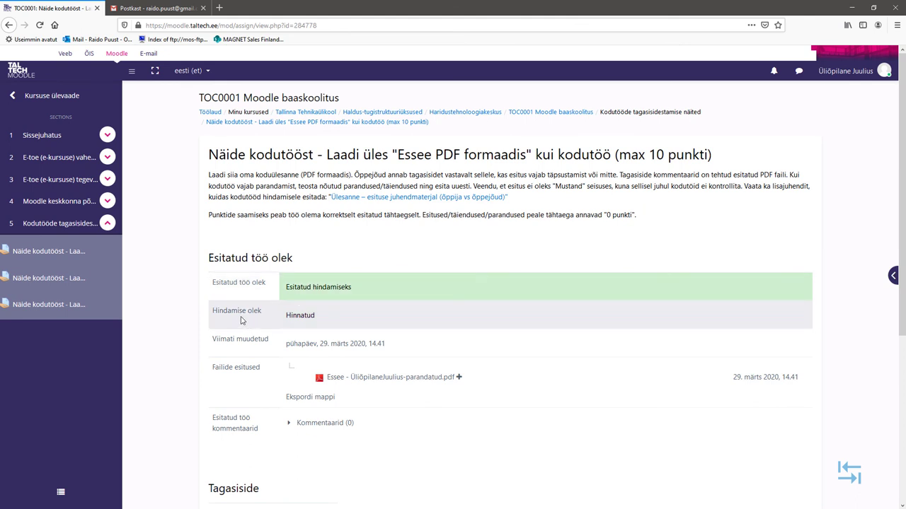
scroll(471, 348, "down", 3)
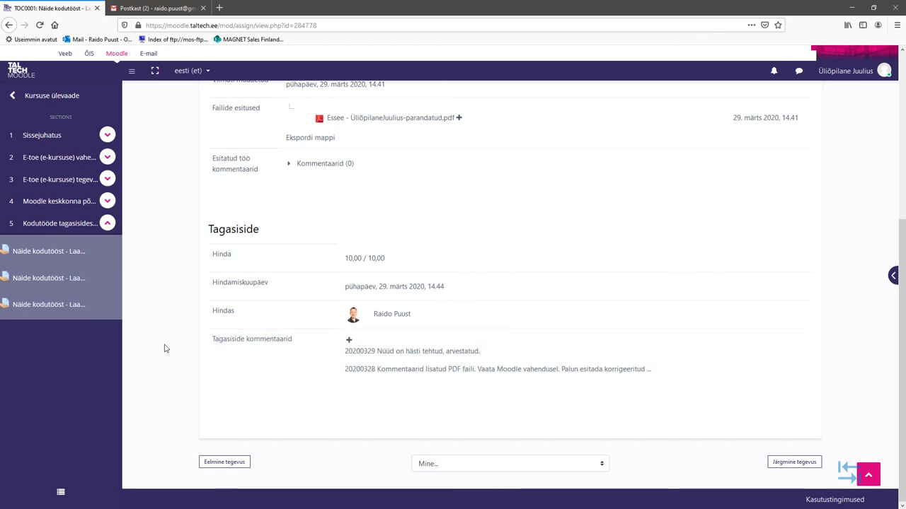
scroll(173, 336, "up", 3)
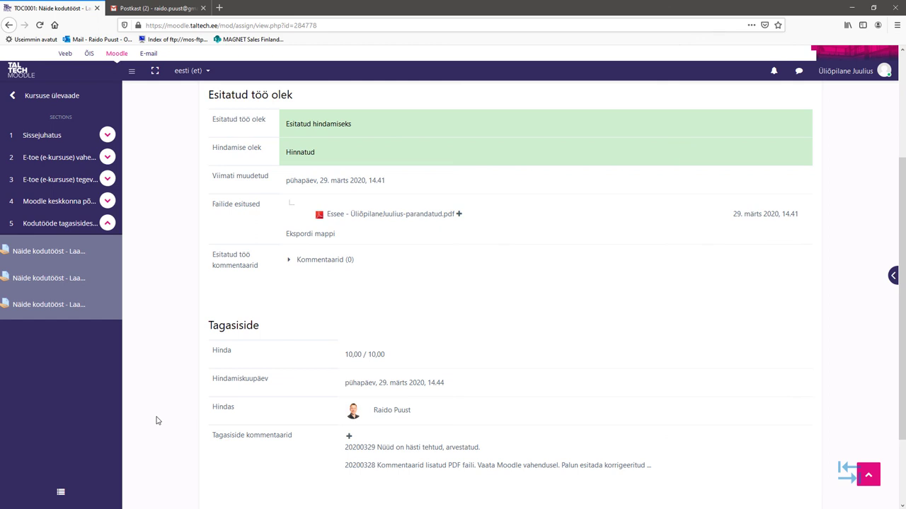
Step: Check the new assignment feedback notification in the student's Gmail inbox, and return to the submission status on the assignment page
left_click(156, 8)
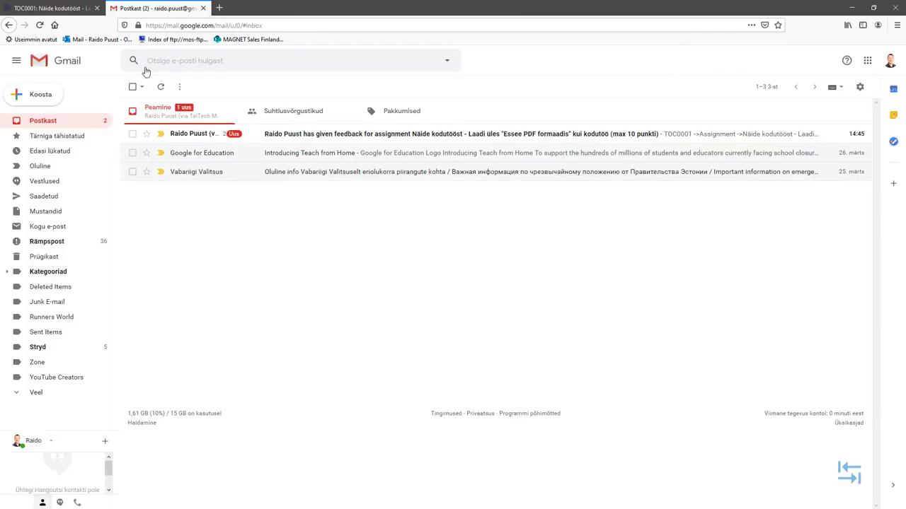
left_click(315, 135)
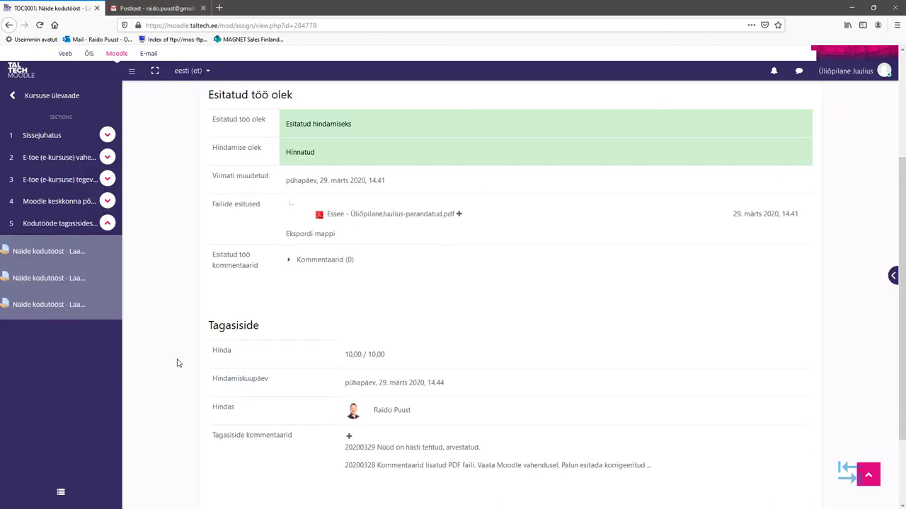
scroll(167, 362, "up", 3)
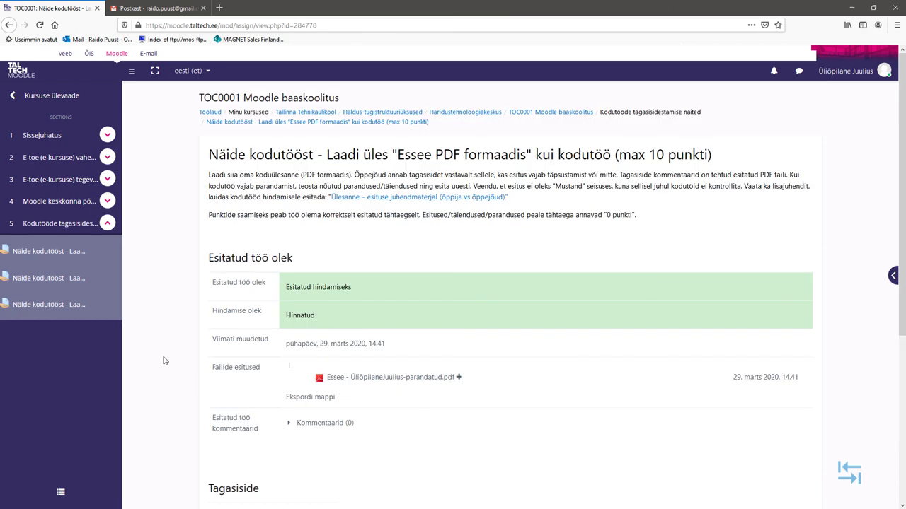